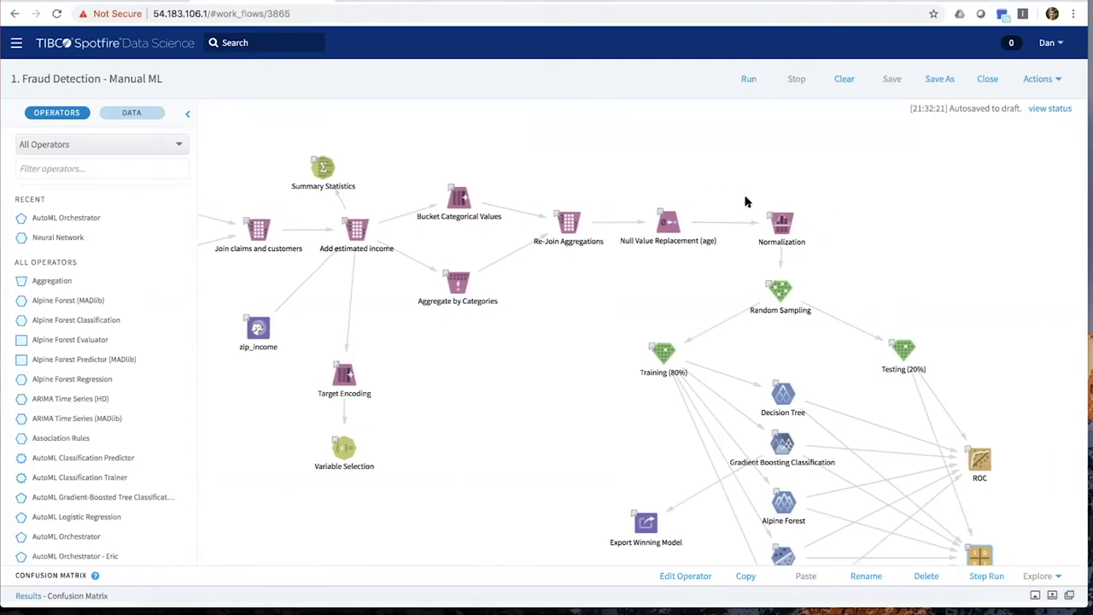
Review the operators of the manual fraud detection workflow and the confusion matrix results for Gradient Boosting Classification.
scroll(745, 201, "down", 3)
scroll(756, 210, "right", 3)
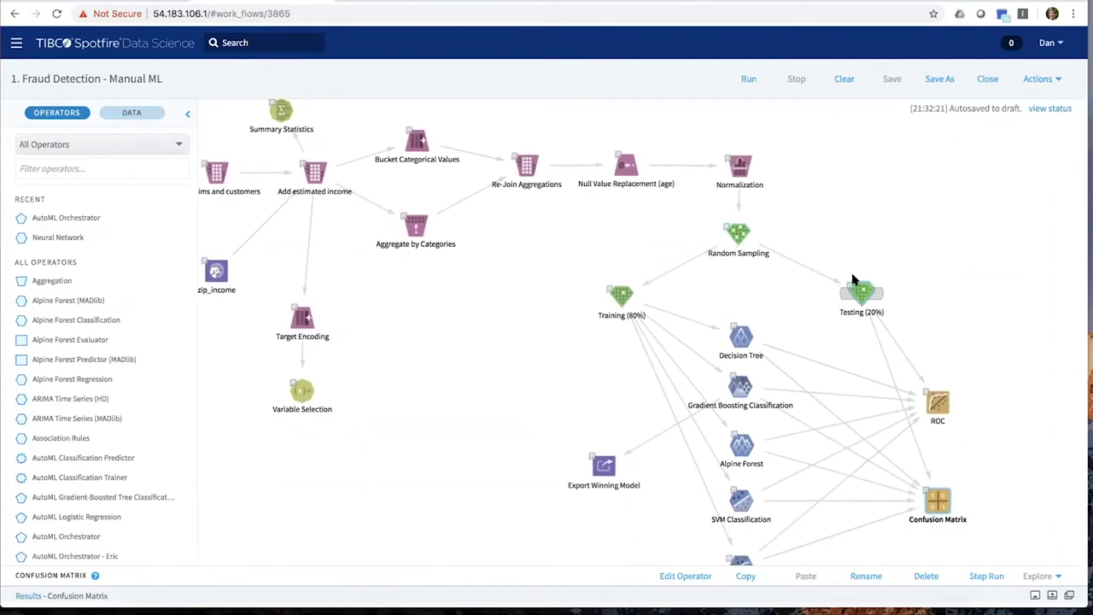
scroll(506, 317, "down", 1)
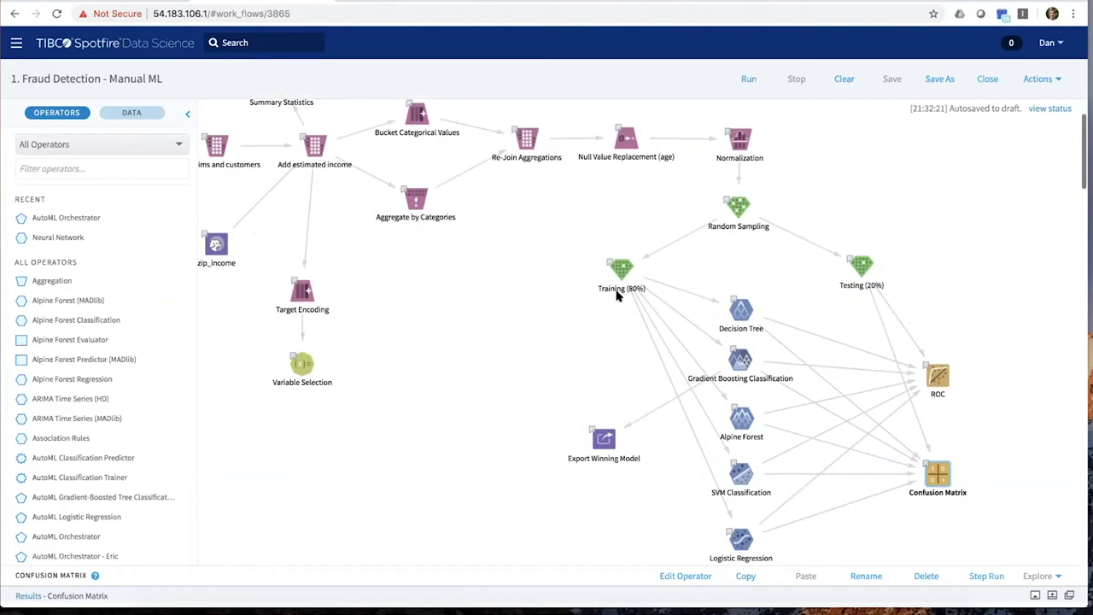
scroll(674, 260, "down", 4)
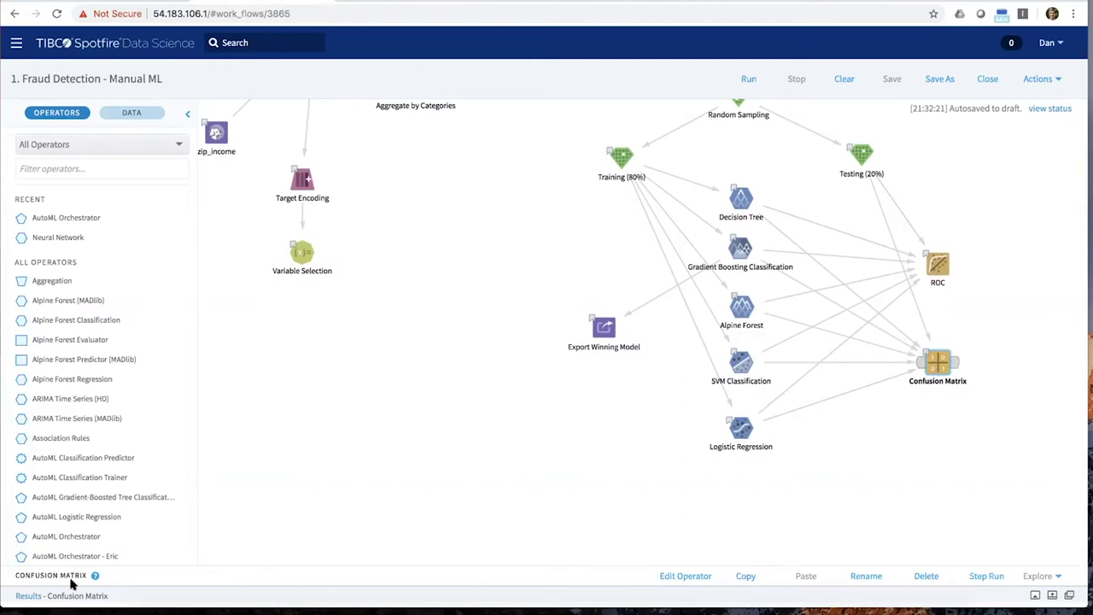
left_click(23, 596)
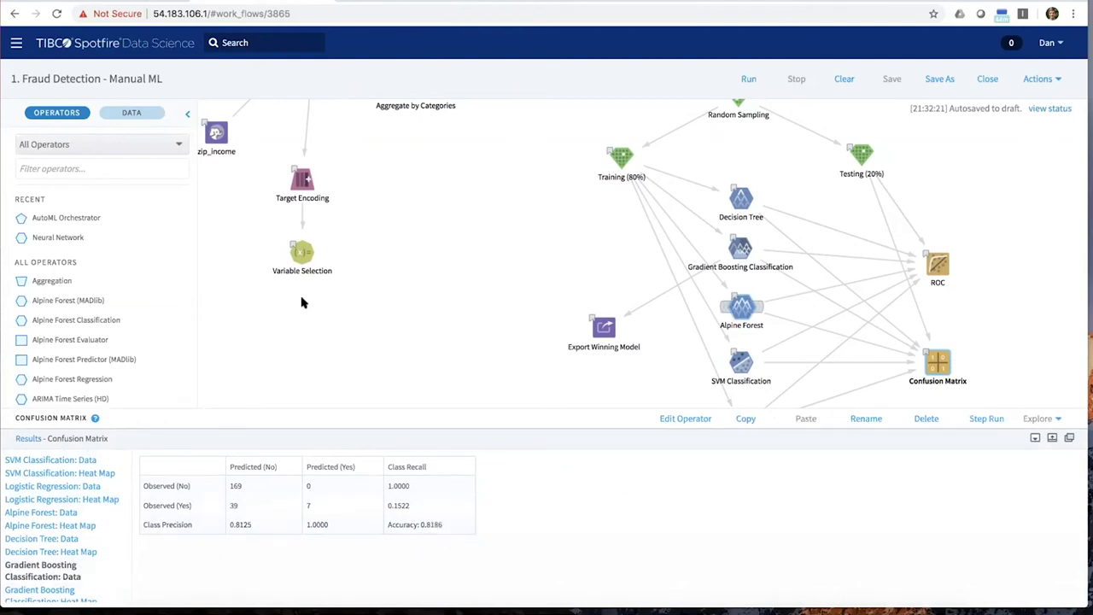
scroll(512, 295, "down", 2)
scroll(513, 295, "up", 3)
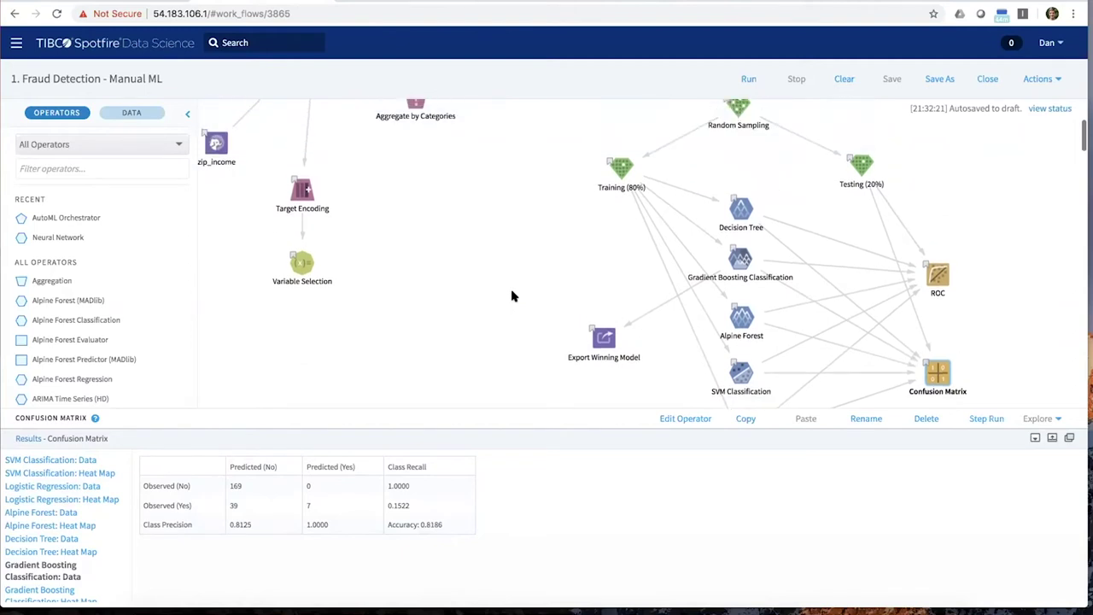
scroll(512, 296, "up", 4)
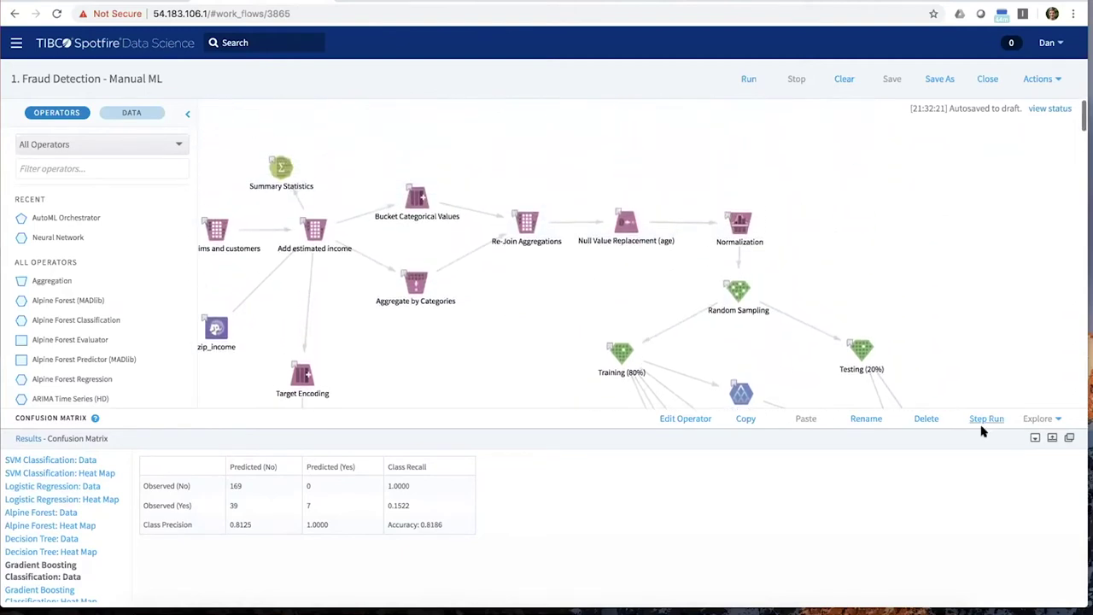
left_click(1034, 437)
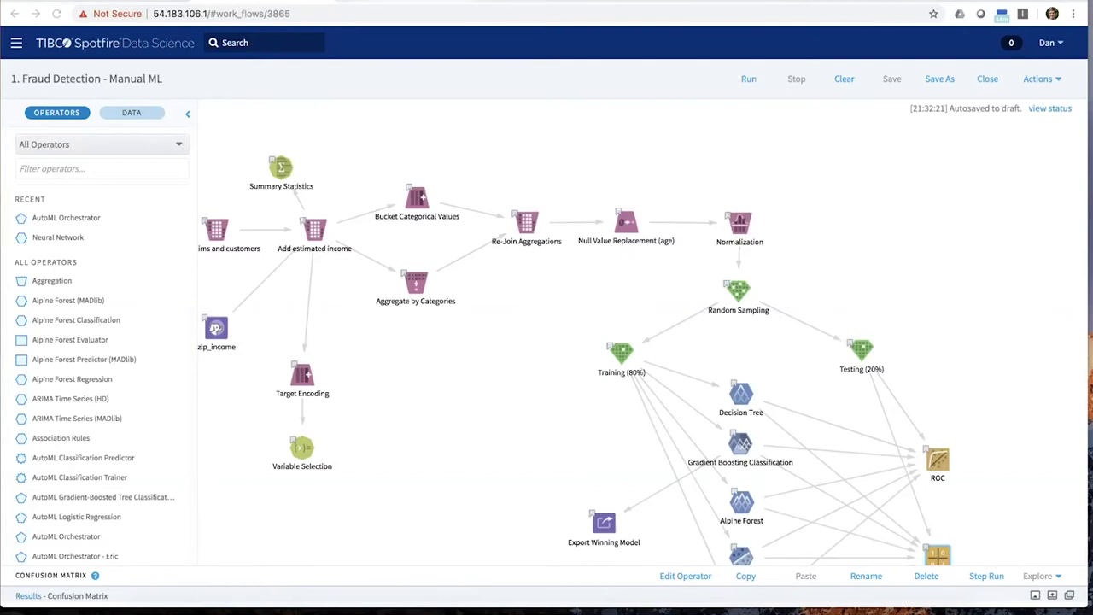
Switch to the "2. Fraud Detection (Base) - AutoML" workflow and inspect the AutoML Orchestrator's configuration without changing it.
left_click(417, 1)
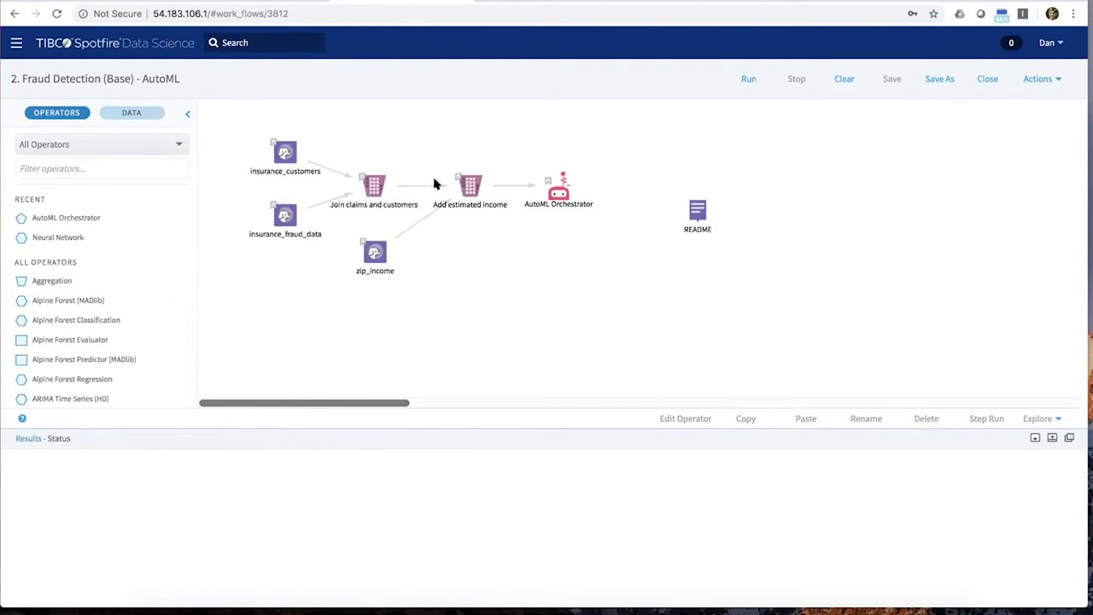
double_click(559, 195)
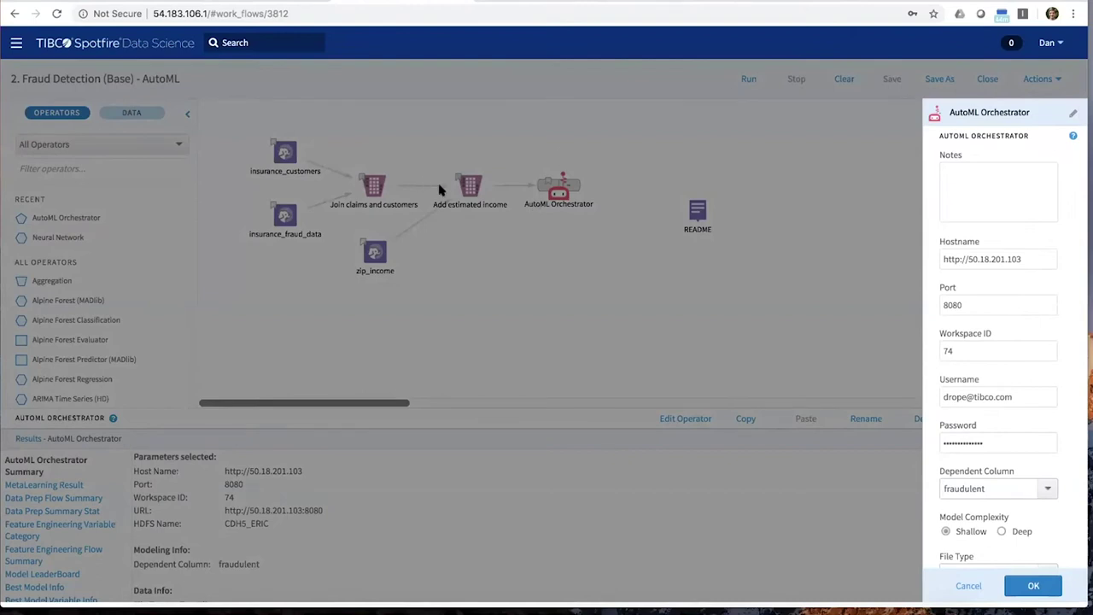
scroll(1004, 474, "down", 1)
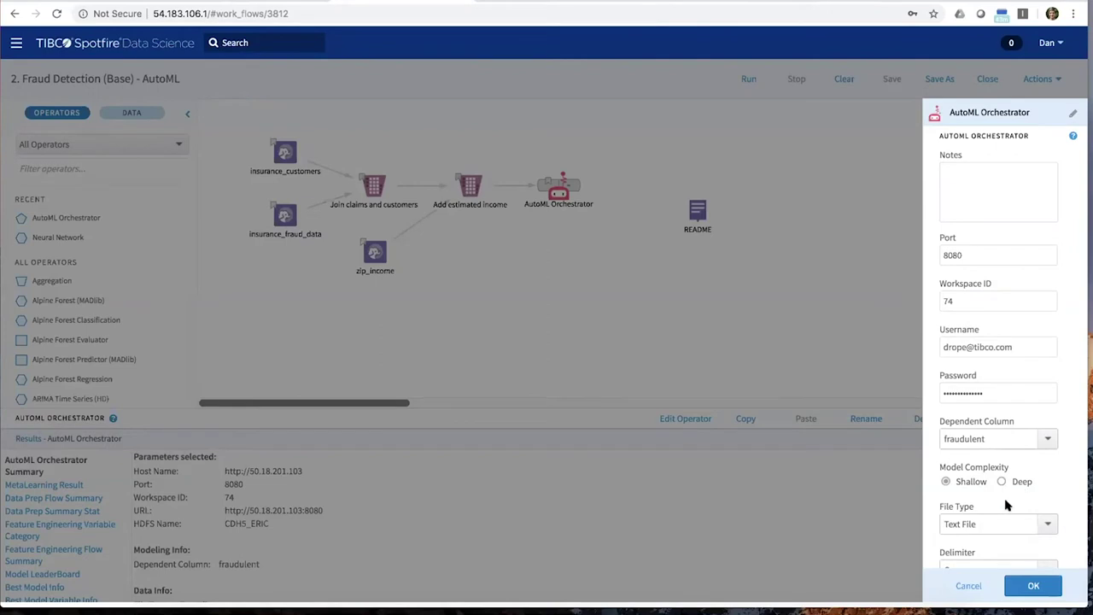
left_click(967, 586)
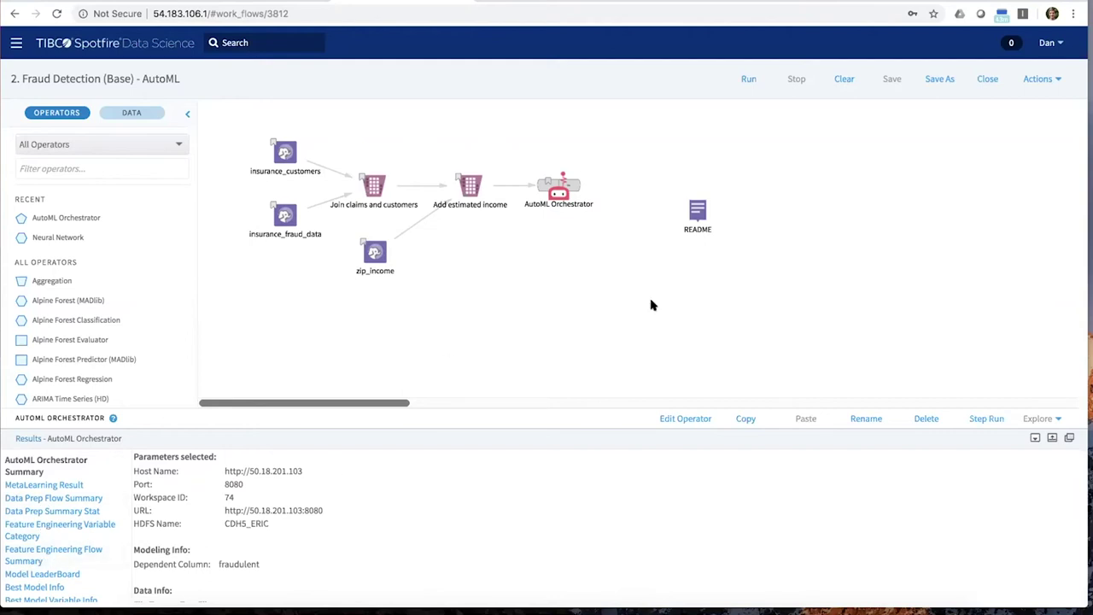
Examine the AutoML Orchestrator's Model LeaderBoard, Best Model Info and Best Model Variable Info results.
left_click(41, 577)
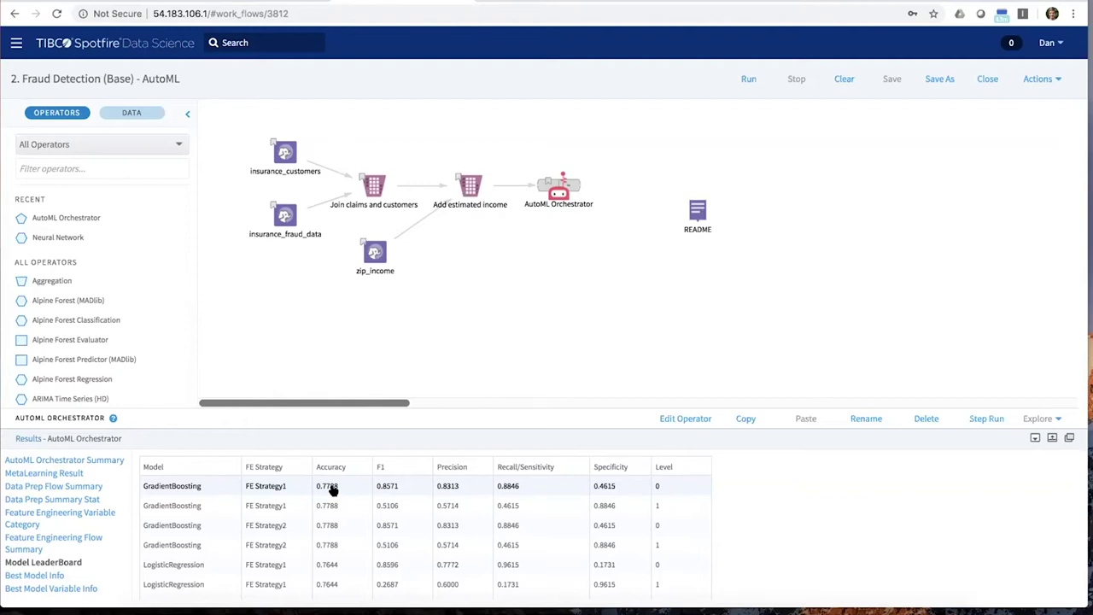
left_click(36, 576)
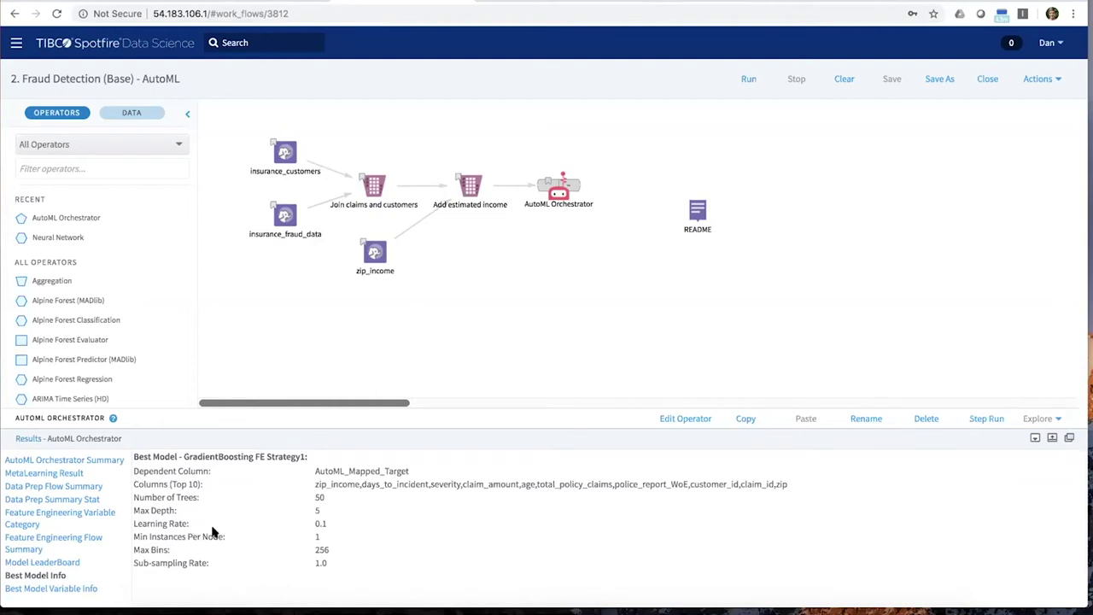
left_click(70, 587)
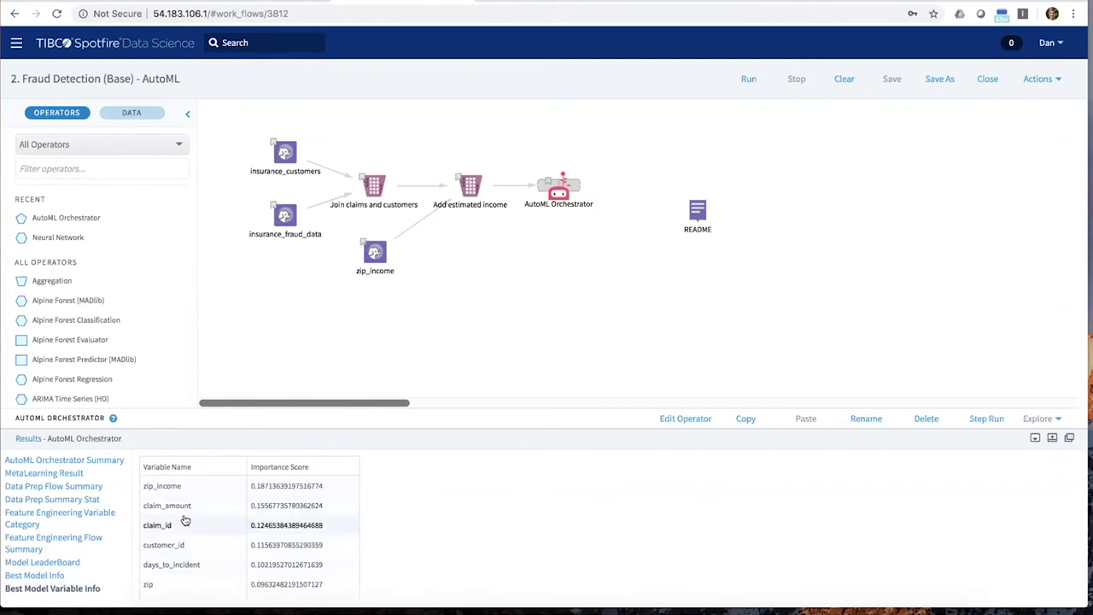
scroll(187, 517, "down", 2)
scroll(187, 517, "up", 1)
scroll(184, 516, "down", 5)
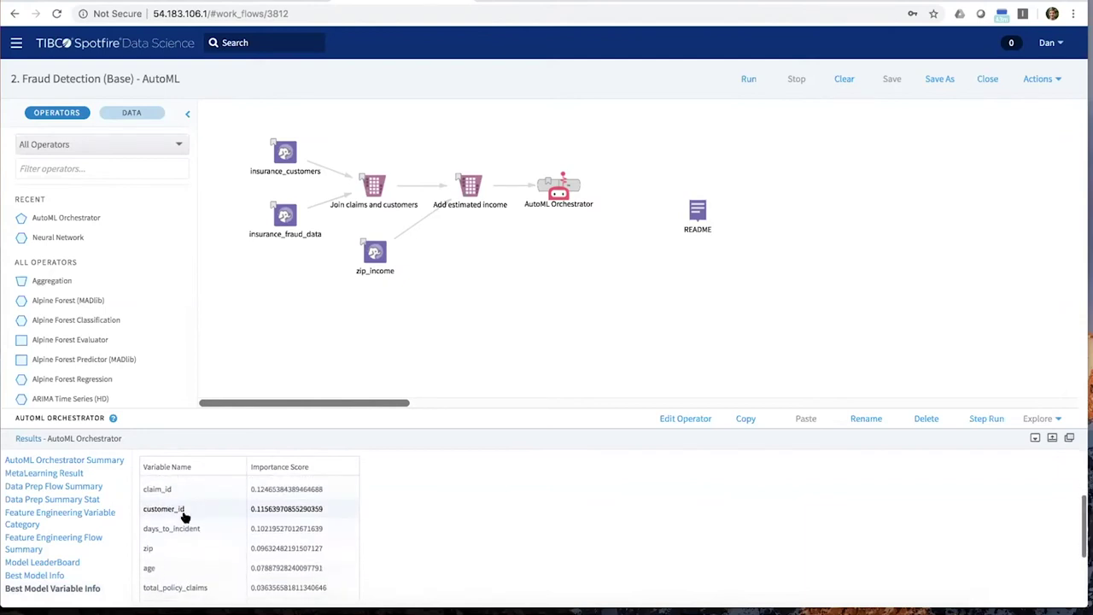
scroll(197, 554, "up", 6)
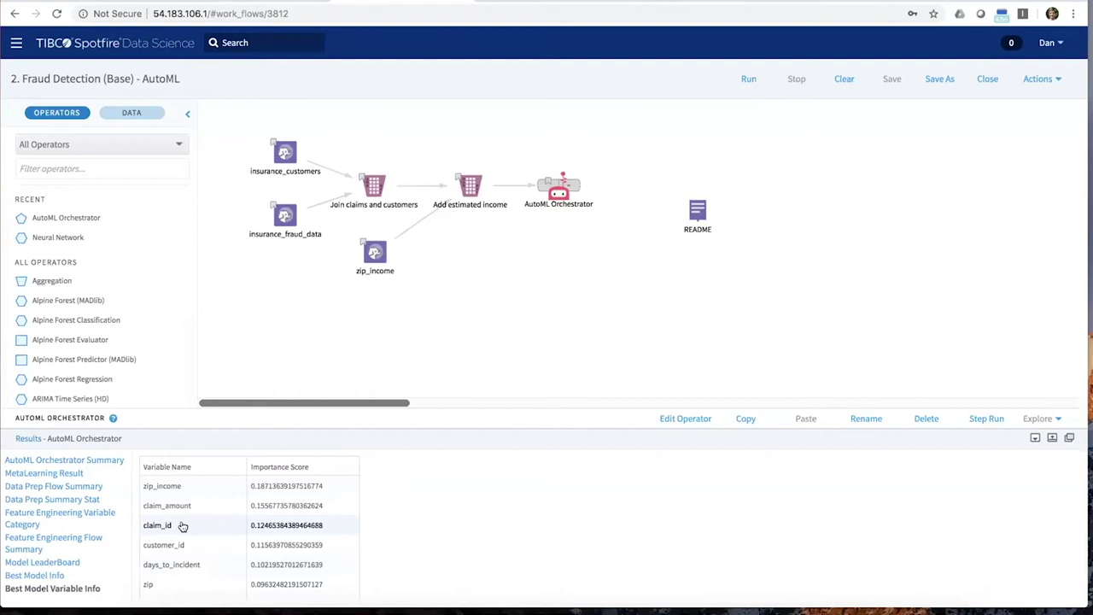
Display the AutoML Orchestrator Summary and find the URLs of the generated workflows.
left_click(56, 462)
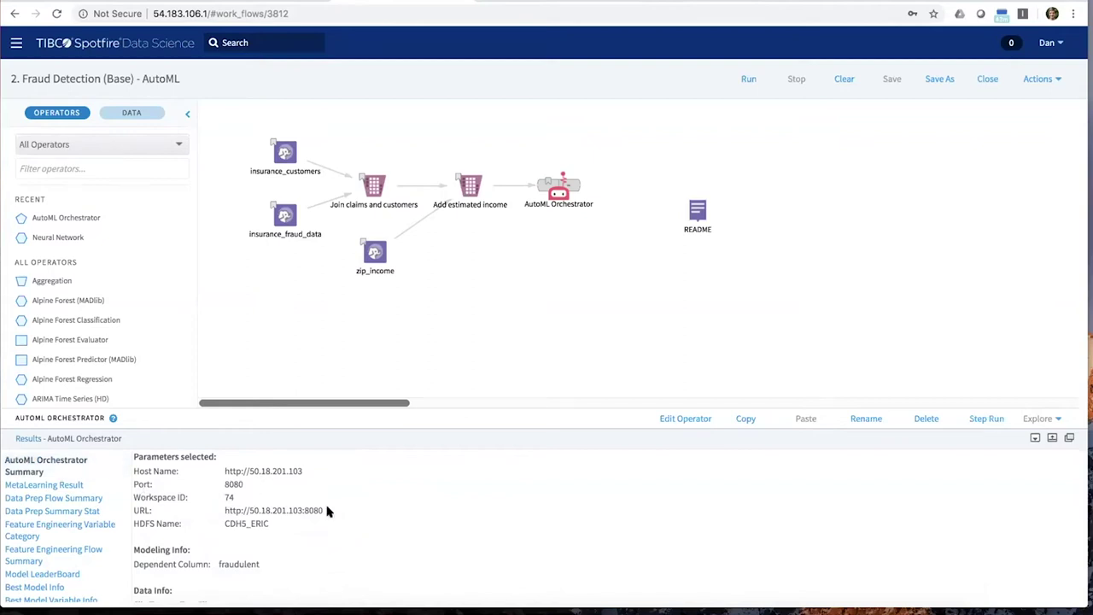
scroll(326, 510, "down", 5)
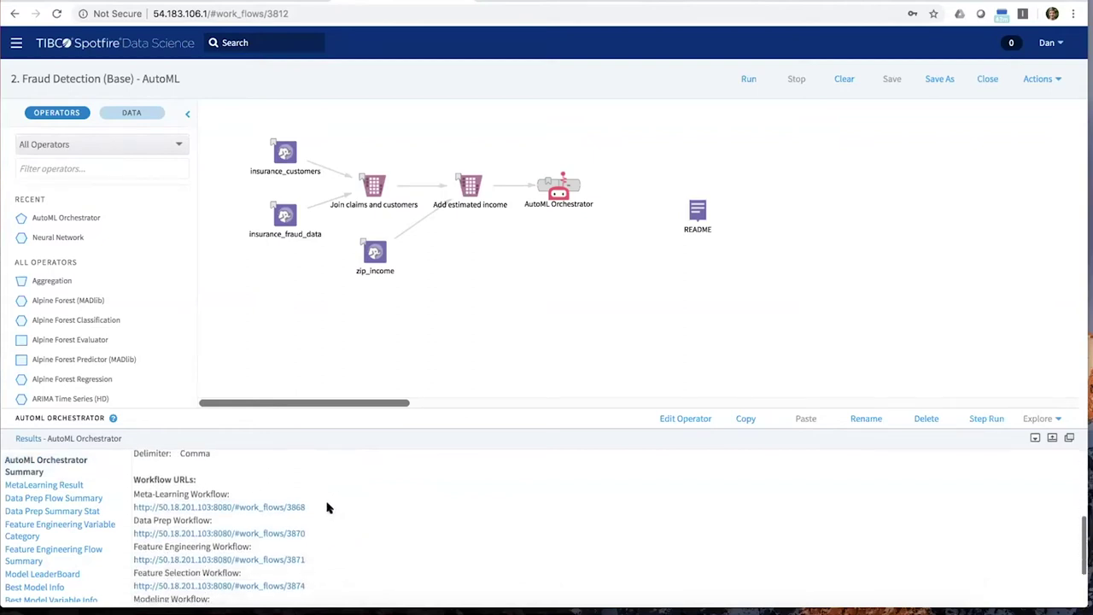
scroll(326, 508, "down", 1)
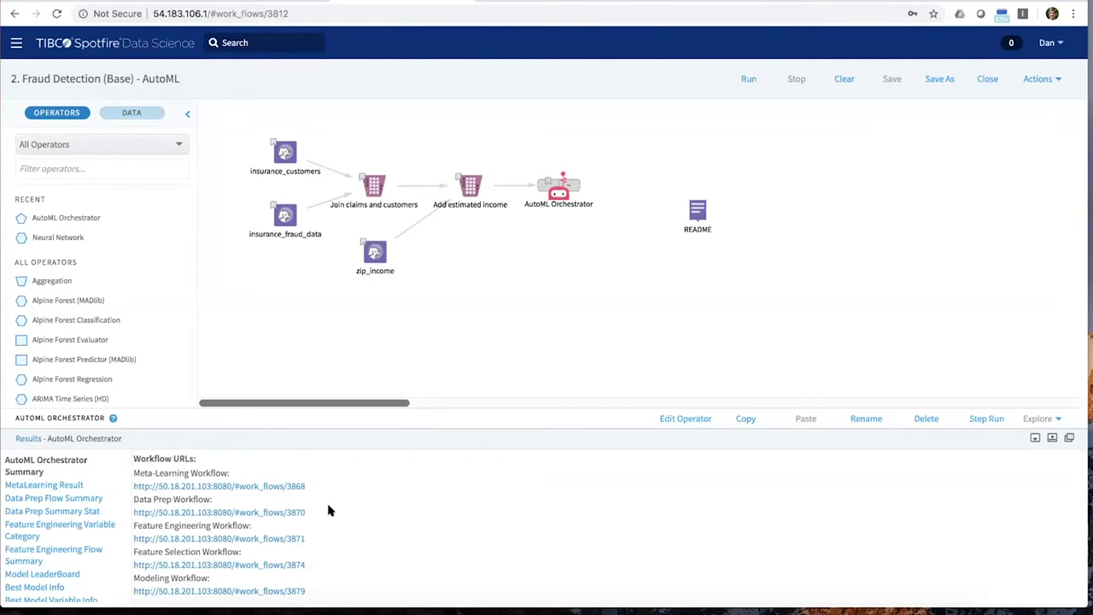
Preview the DataPrepFlow work file in the "AutoML Demo Fraud - generated (base)" workspace and return to the work files list.
left_click(373, 185)
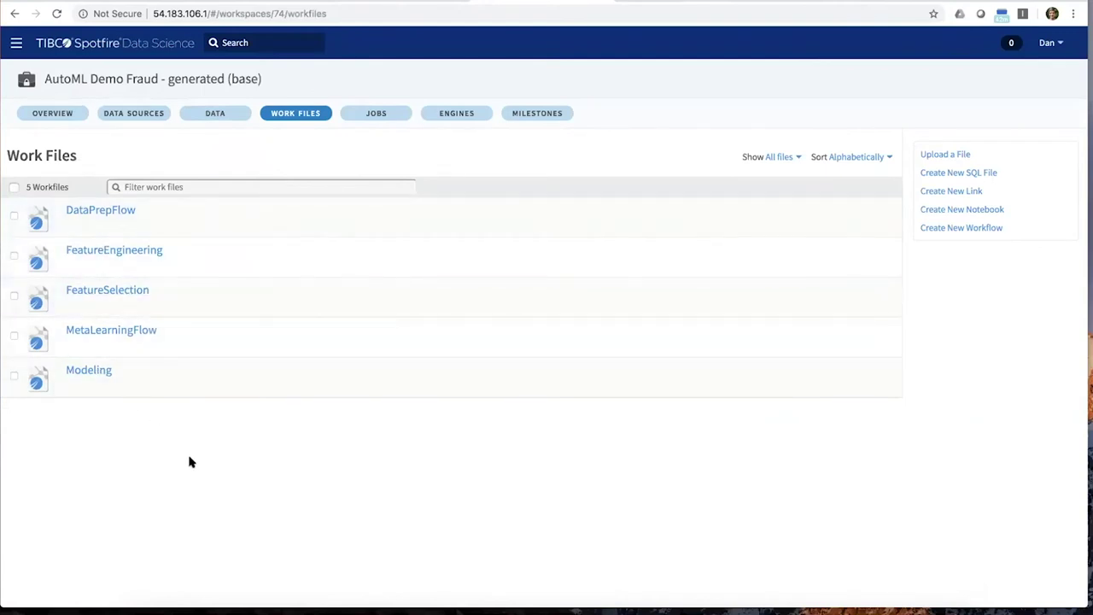
left_click(93, 210)
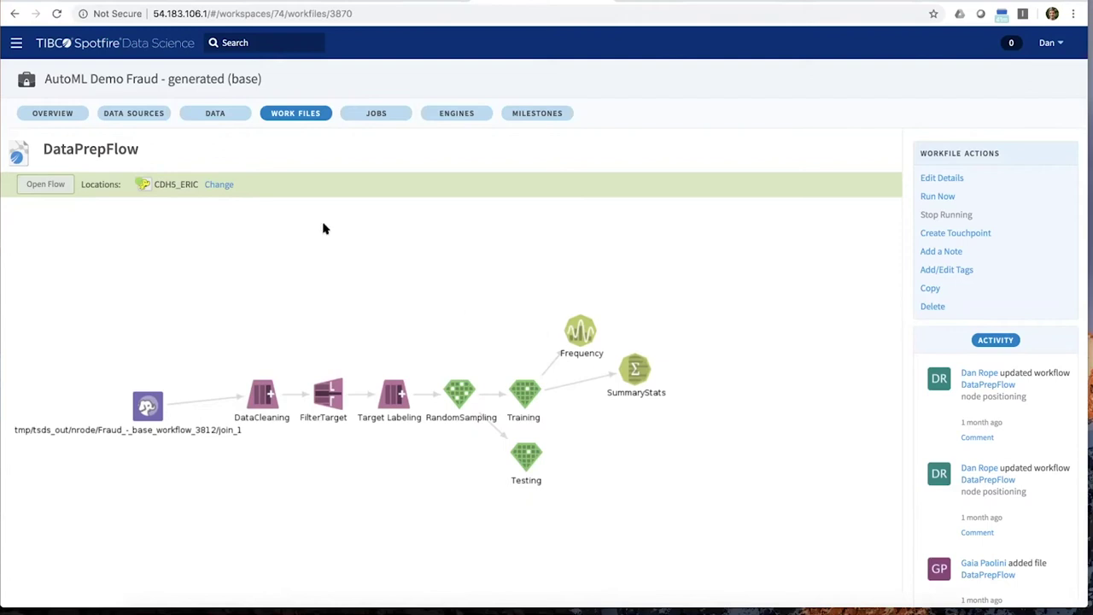
left_click(287, 117)
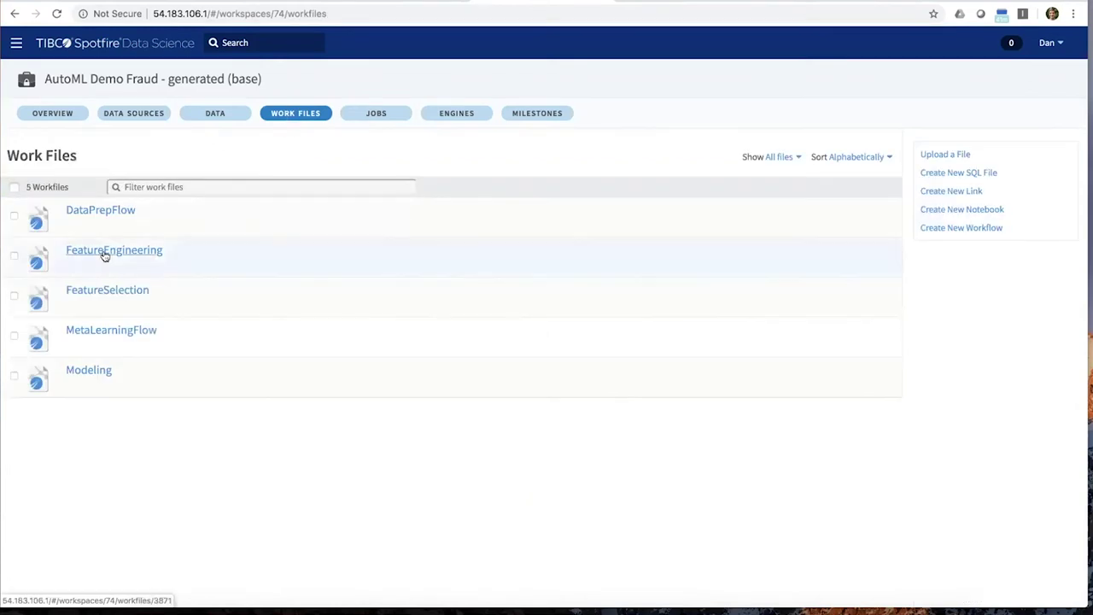
Open the FeatureEngineering flow, inspect its encoding strategy operators, and close the flow.
left_click(104, 253)
left_click(38, 184)
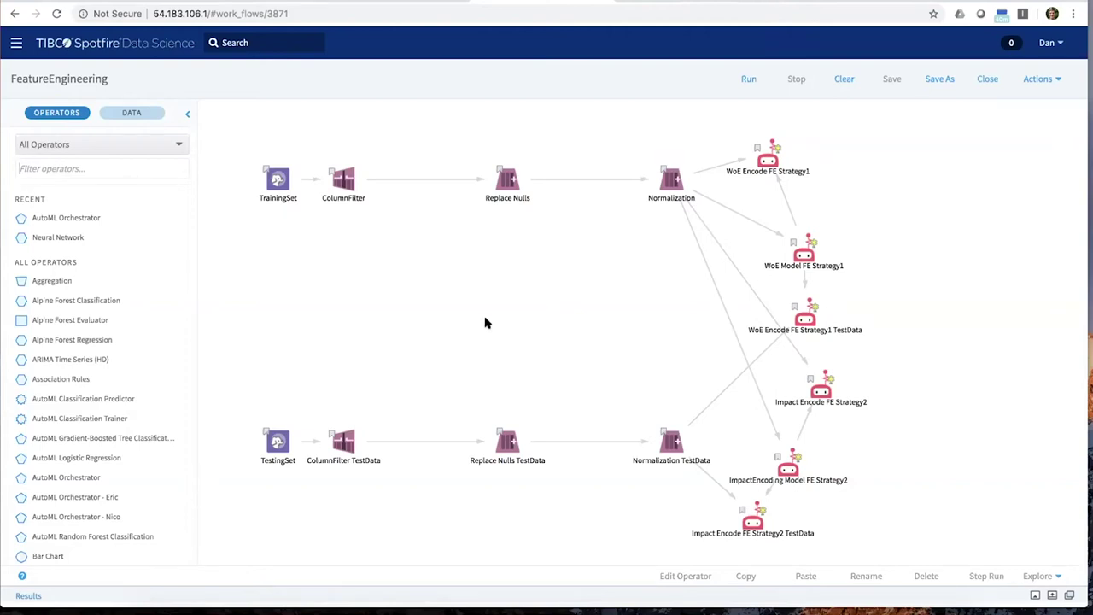
left_click(805, 314)
left_click(987, 80)
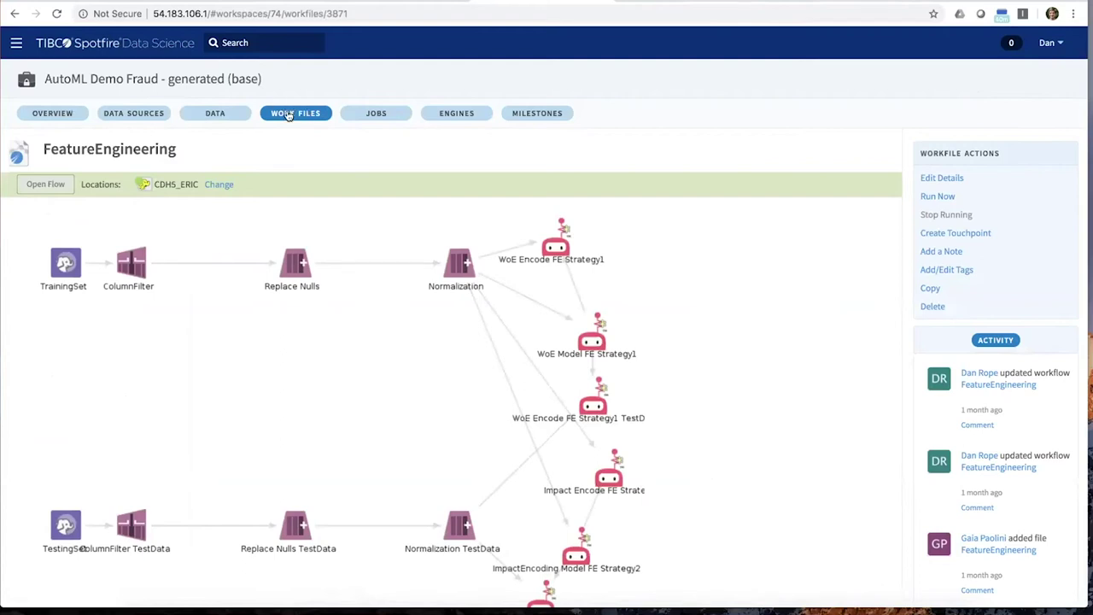
Open the FeatureSelection flow from the work files, examine its StabilitySelection operators, and close the flow.
left_click(295, 113)
left_click(94, 292)
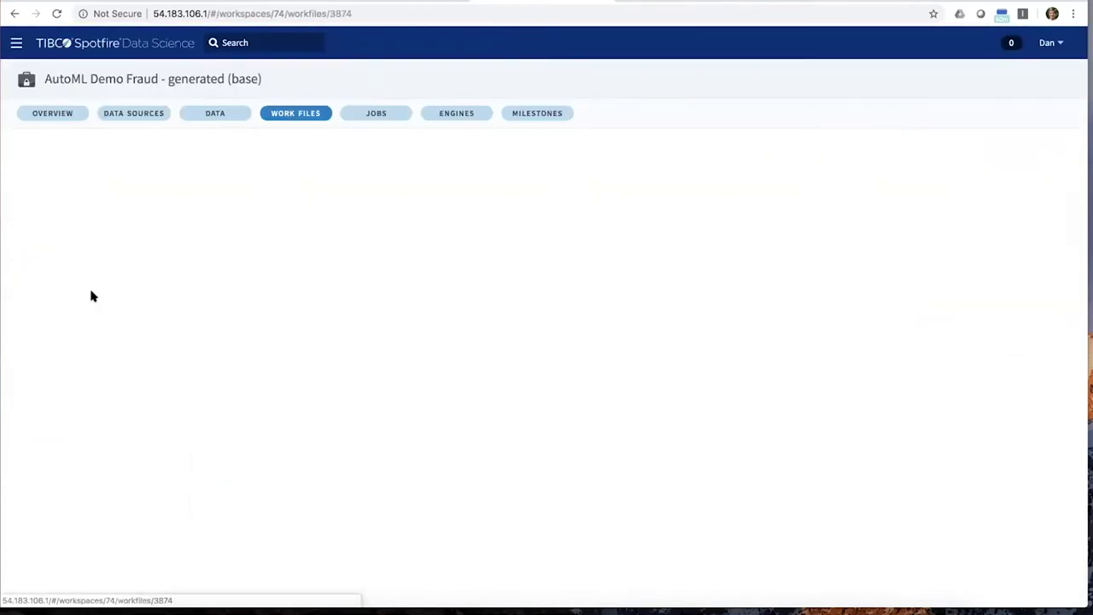
left_click(45, 185)
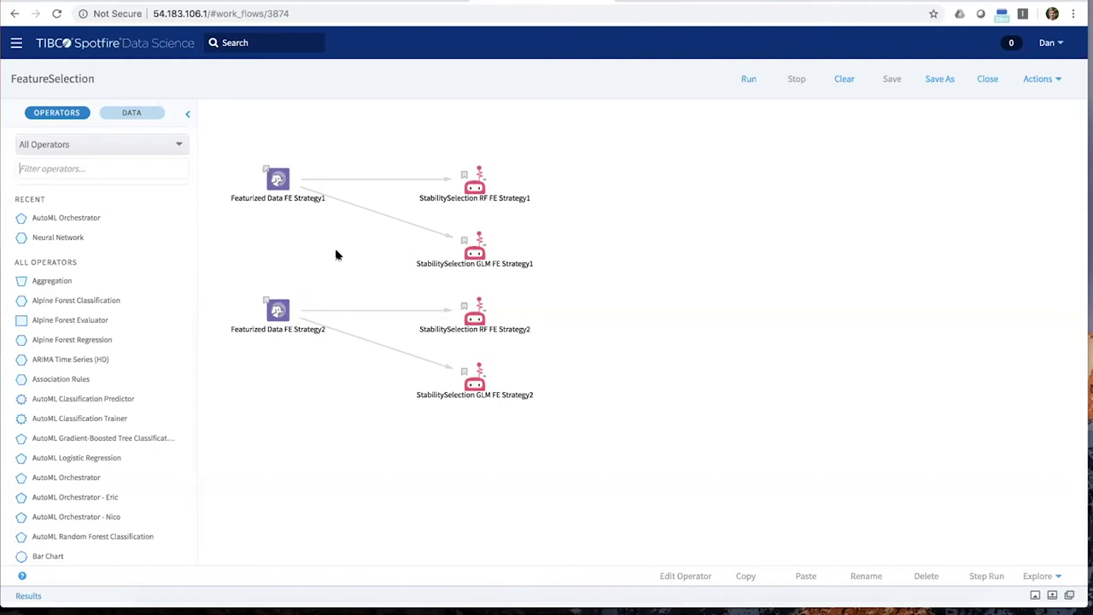
left_click(987, 79)
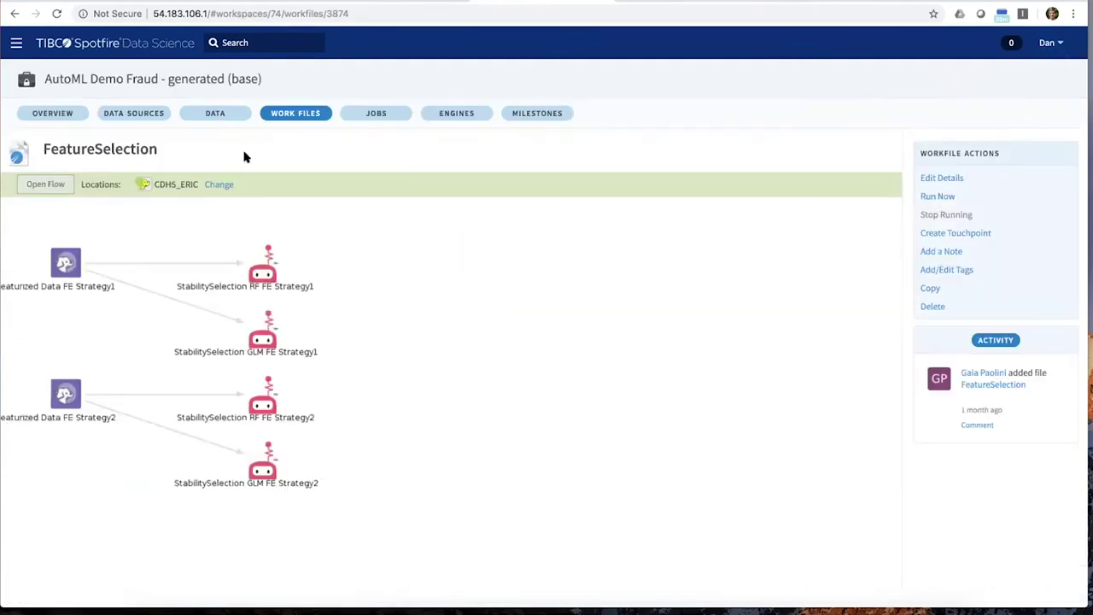
Open the Modeling flow from the work files and review its model operators and the RandomForest FE Strategy1 parameters without changing them.
left_click(330, 115)
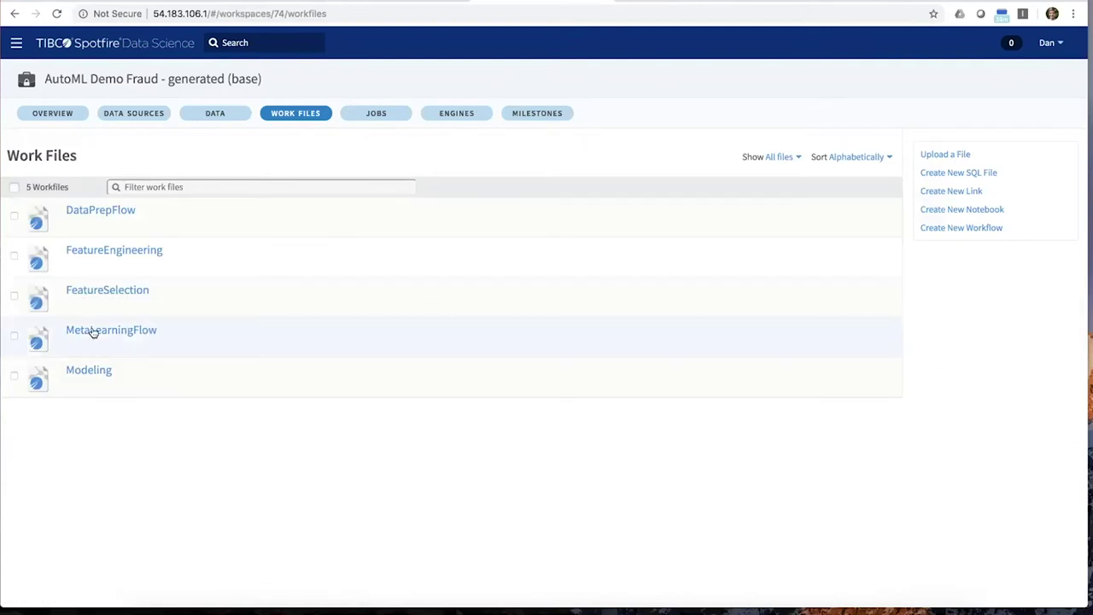
left_click(74, 367)
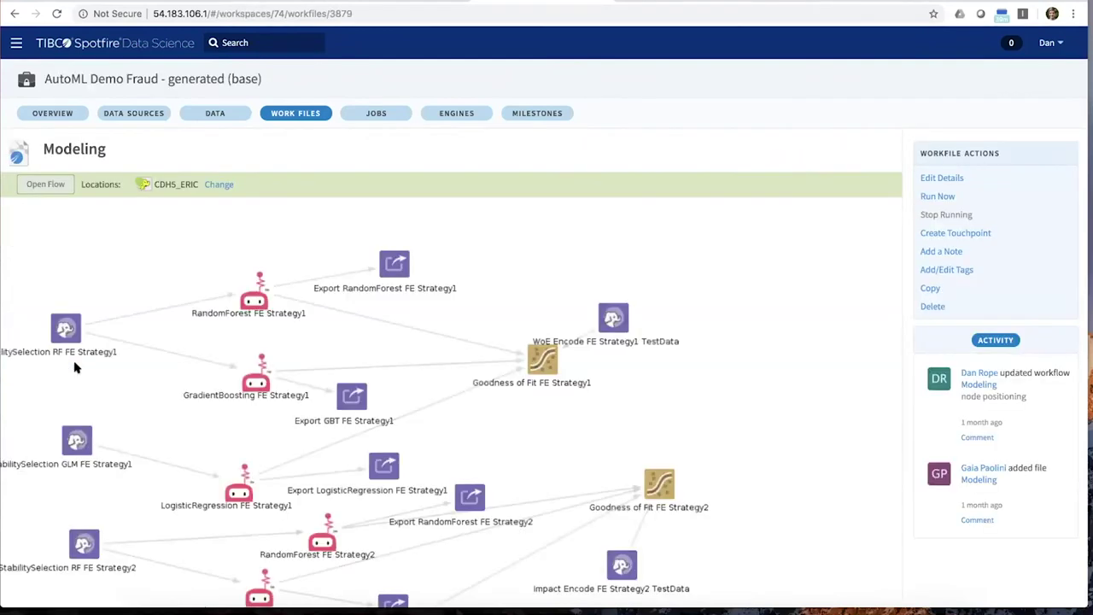
left_click(54, 185)
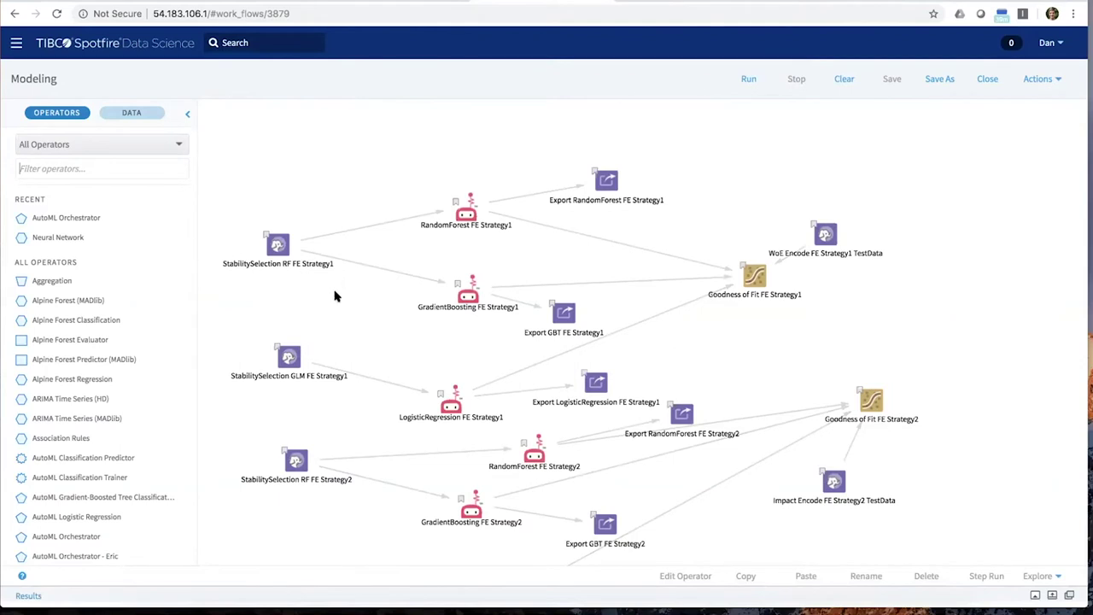
scroll(340, 298, "down", 1)
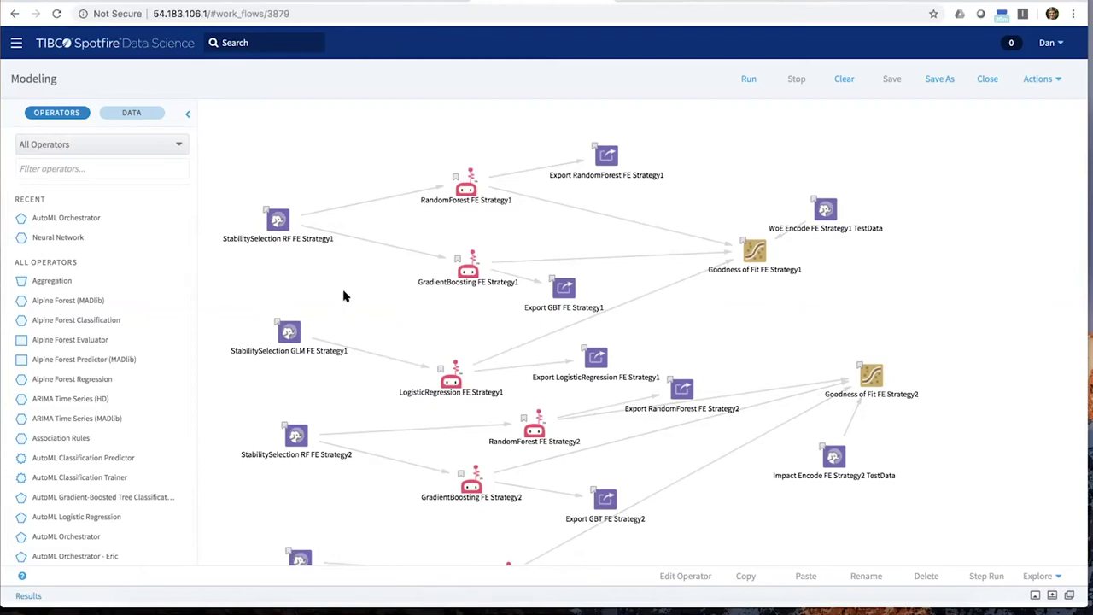
scroll(344, 296, "down", 1)
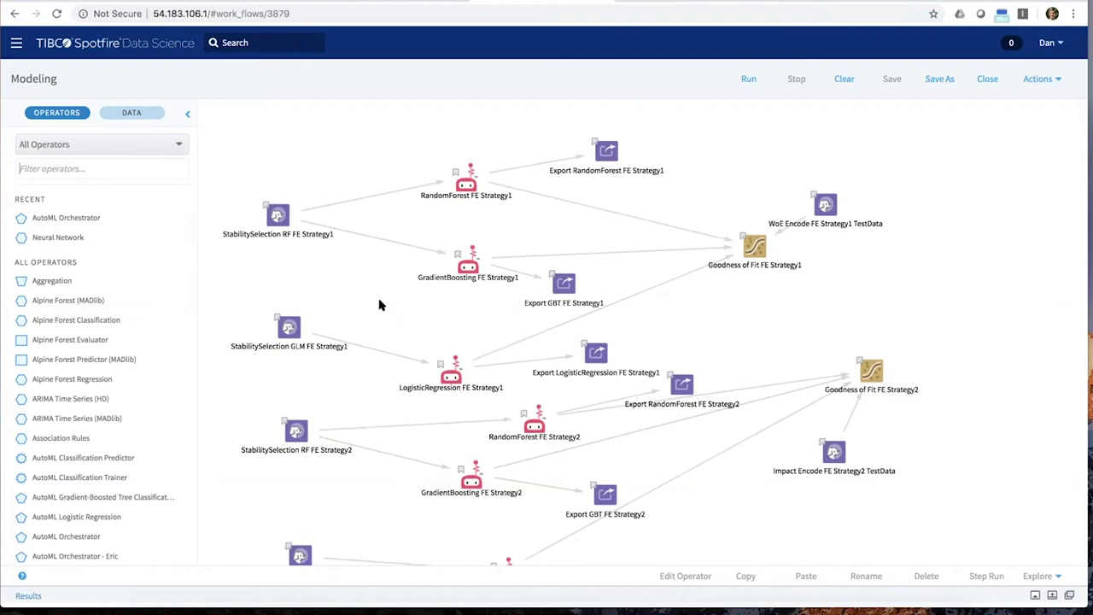
scroll(382, 297, "down", 1)
left_click(466, 164)
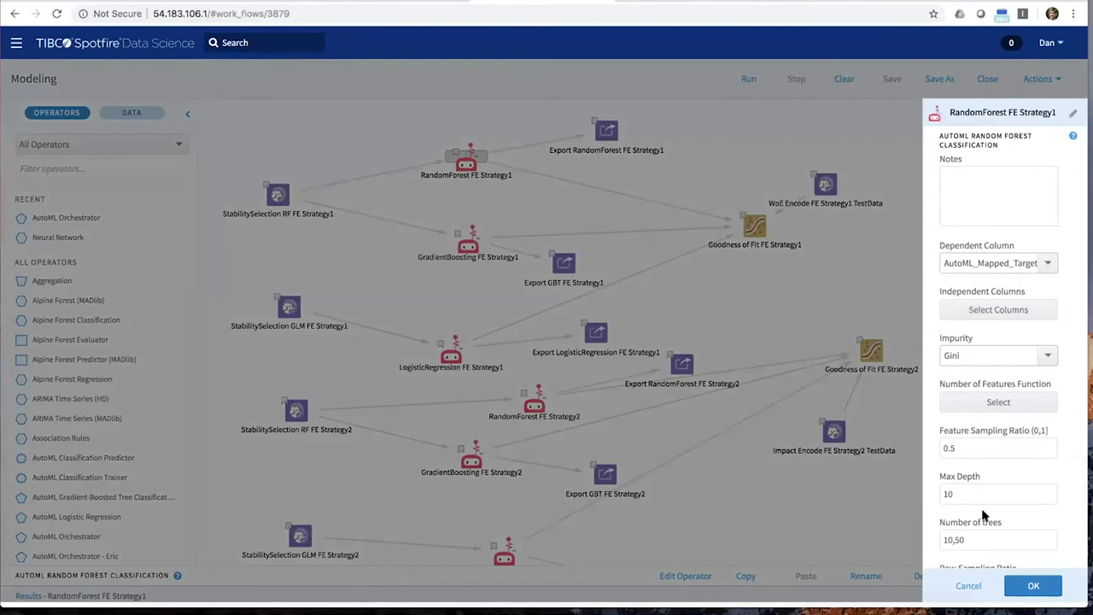
left_click(968, 586)
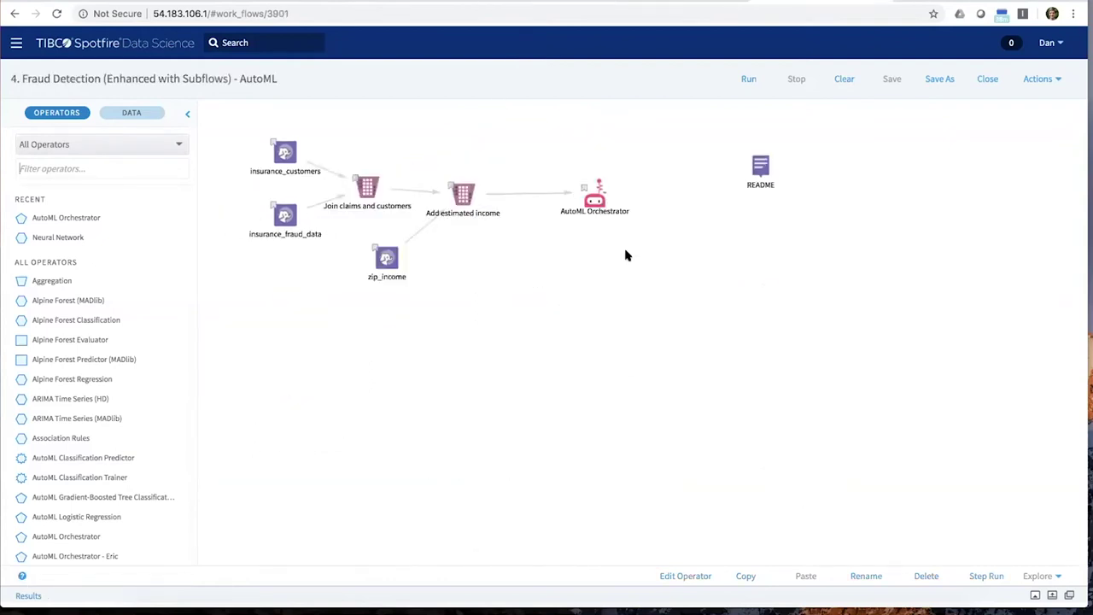
Select the AutoML Orchestrator in the "4. Fraud Detection (Enhanced with Subflows) - AutoML" workflow.
left_click(593, 196)
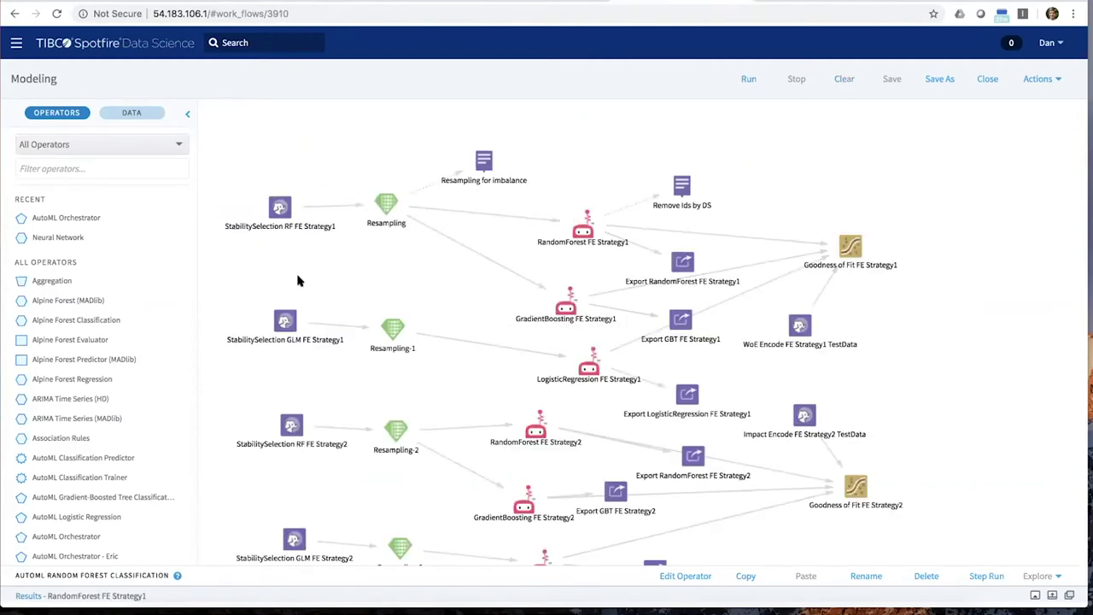
left_click(400, 203)
left_click(384, 313)
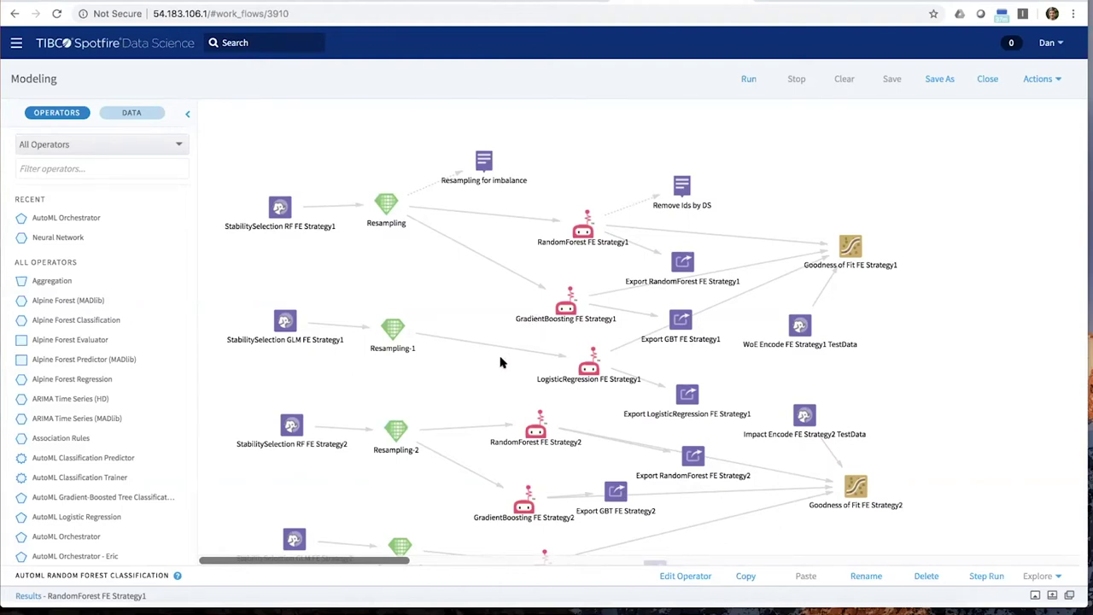
left_click(478, 171)
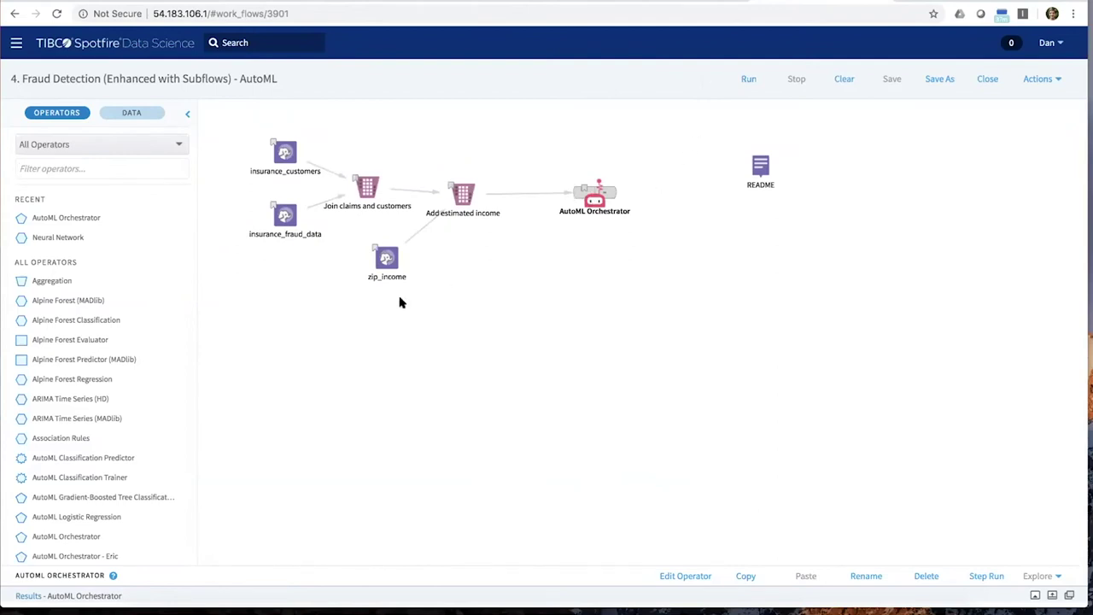
Open the AutoML Orchestrator results in the "4. Fraud Detection (Enhanced with Subflows) - AutoML" workflow and display the Model LeaderBoard.
left_click(27, 597)
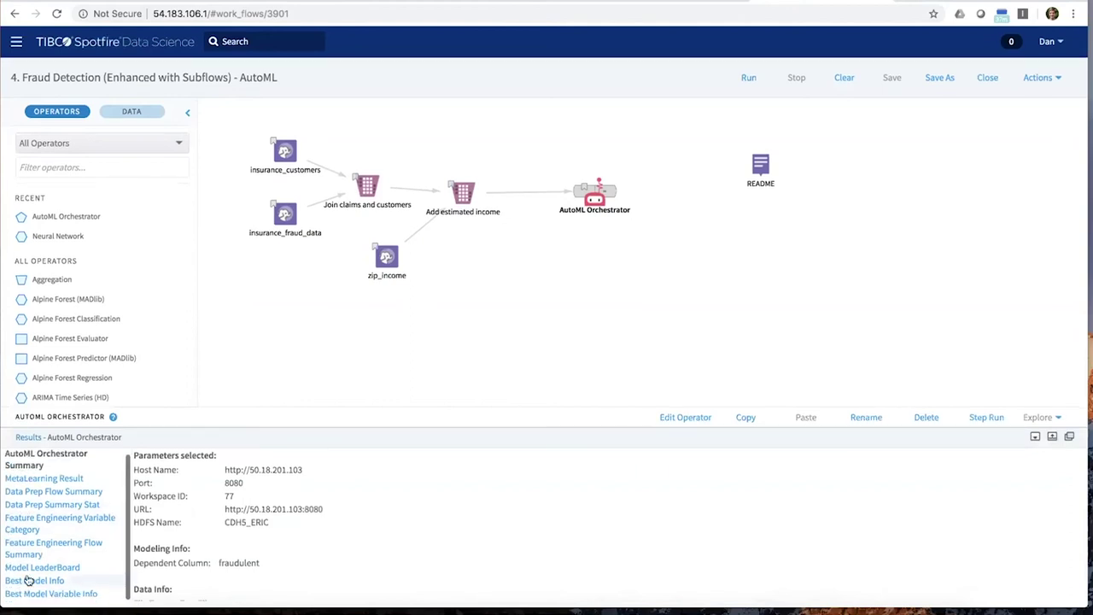
left_click(31, 570)
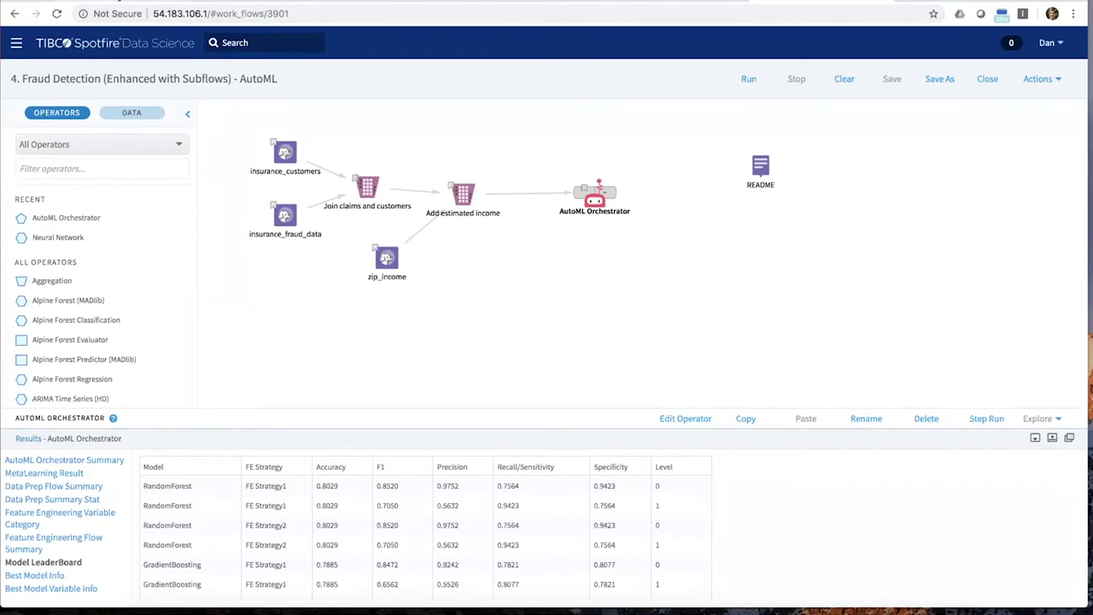
Switch to the "2019-07-31_TIBCO_Analytics Meetup" presentation in Google Slides and present it full screen.
key("ctrl+Tab")
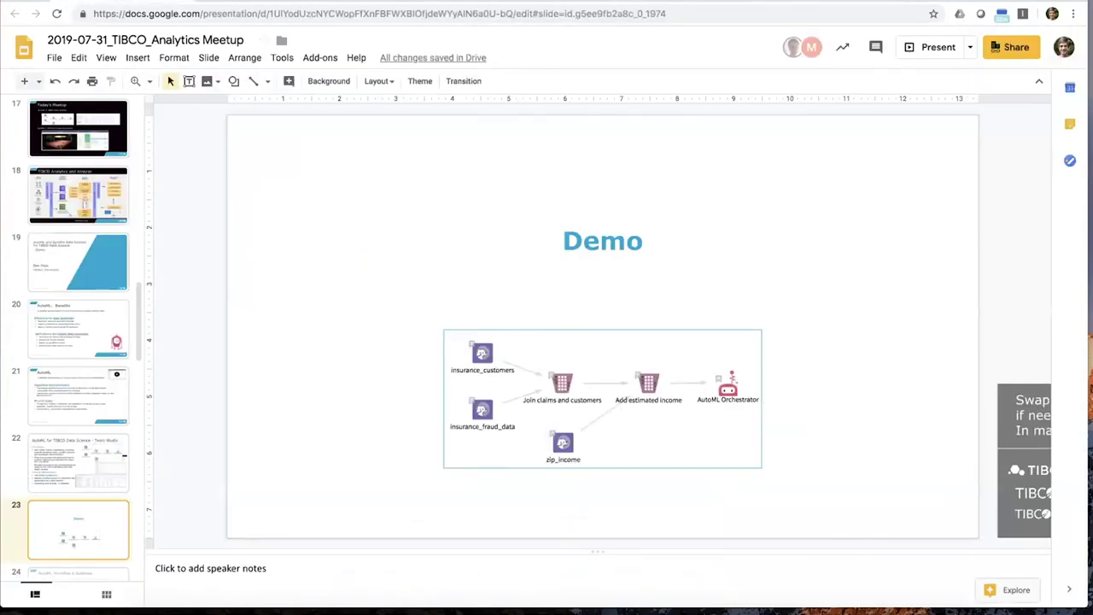
left_click(934, 47)
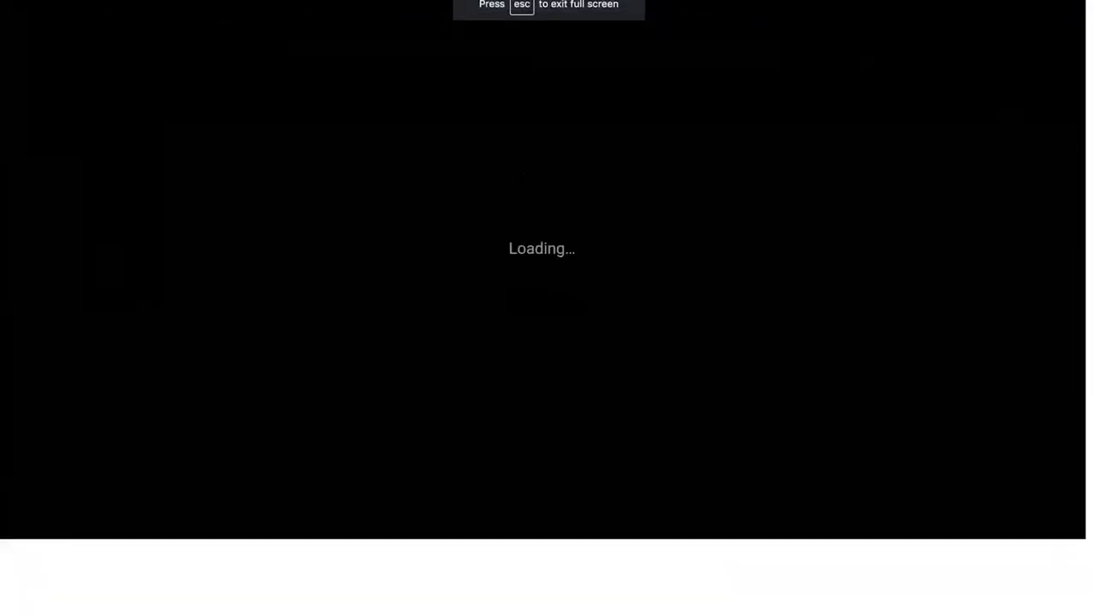
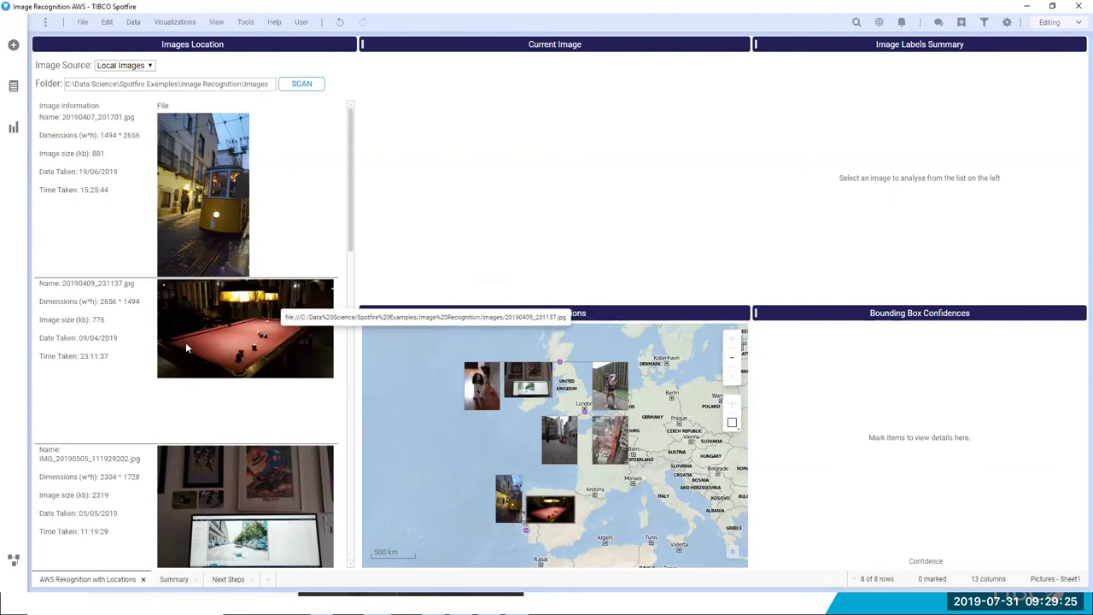
Analyse the pool table image 20190409_231137.jpg, show the bounding boxes of its Person label, and clear the label marking.
left_click(256, 333)
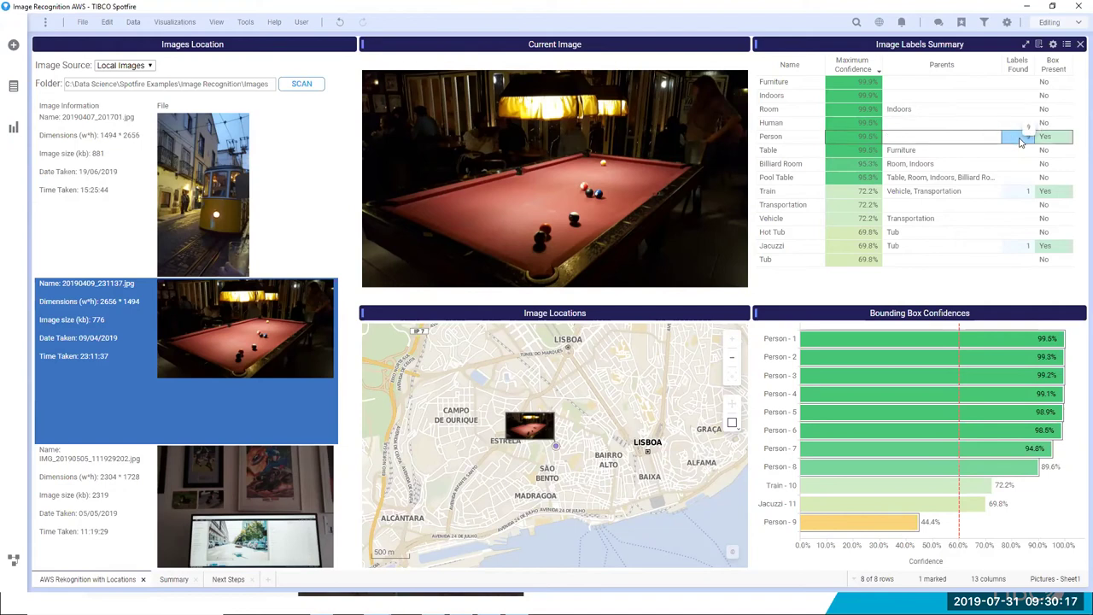
left_click(1020, 141)
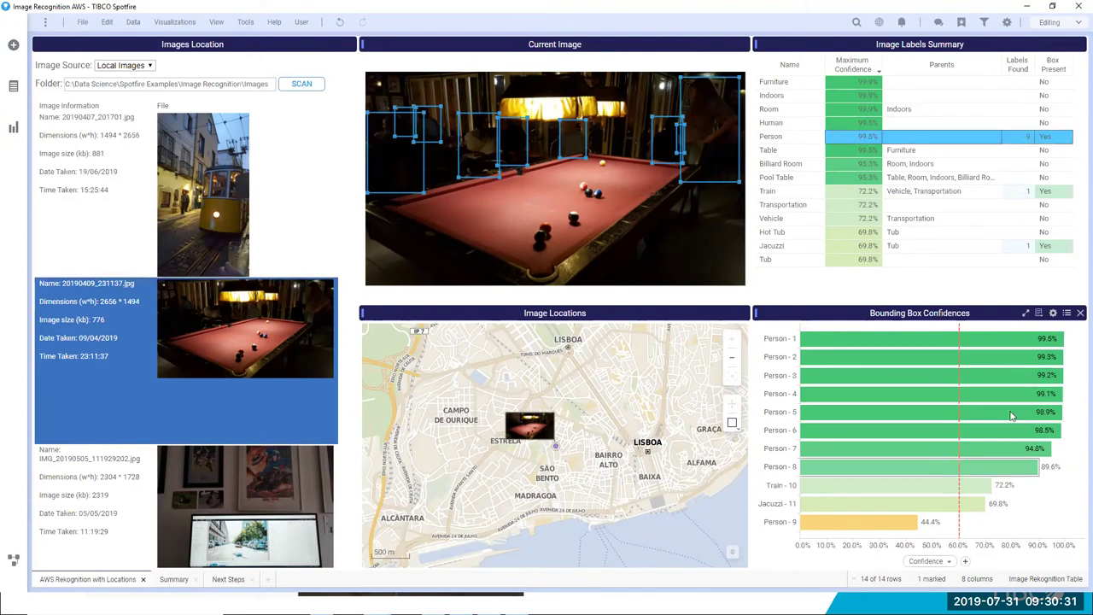
left_click(1057, 284)
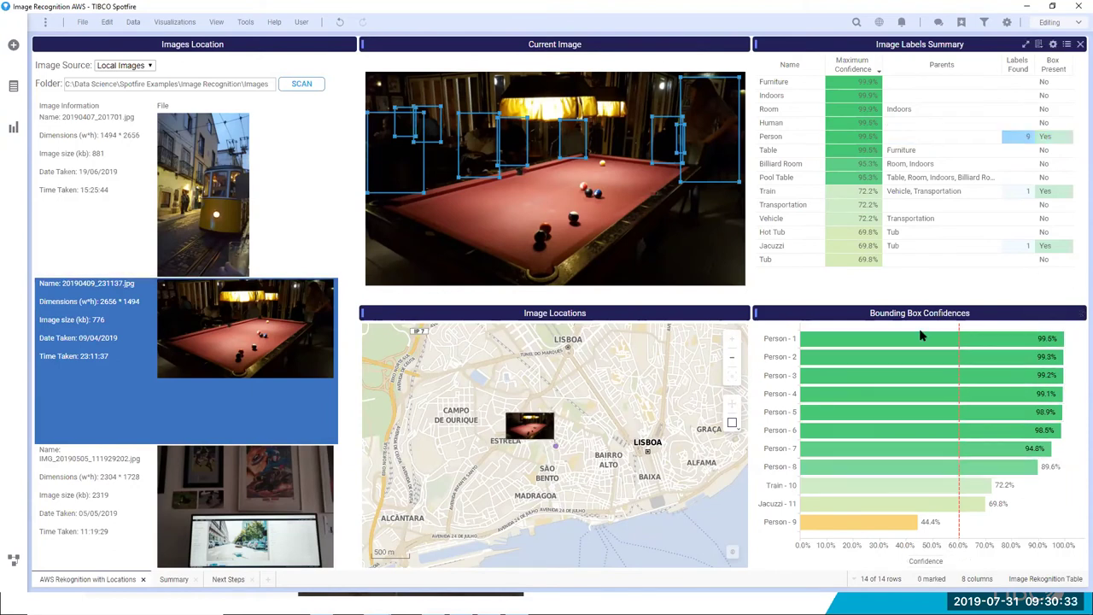
Inspect the Person - 2 and Person - 9 bounding boxes through the confidence chart and clear the marking.
left_click(879, 359)
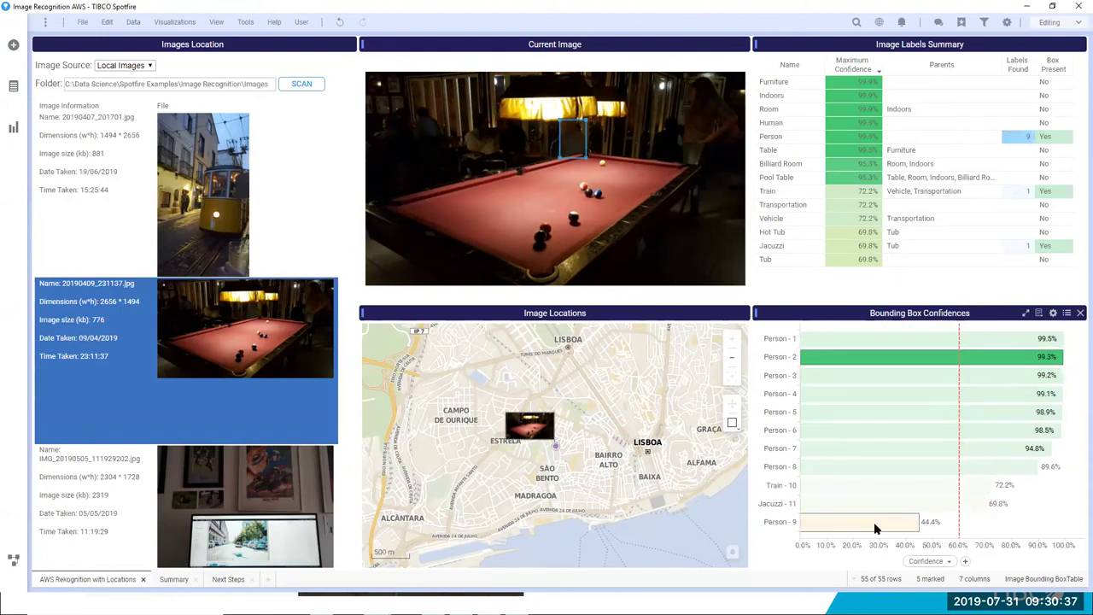
left_click(874, 526)
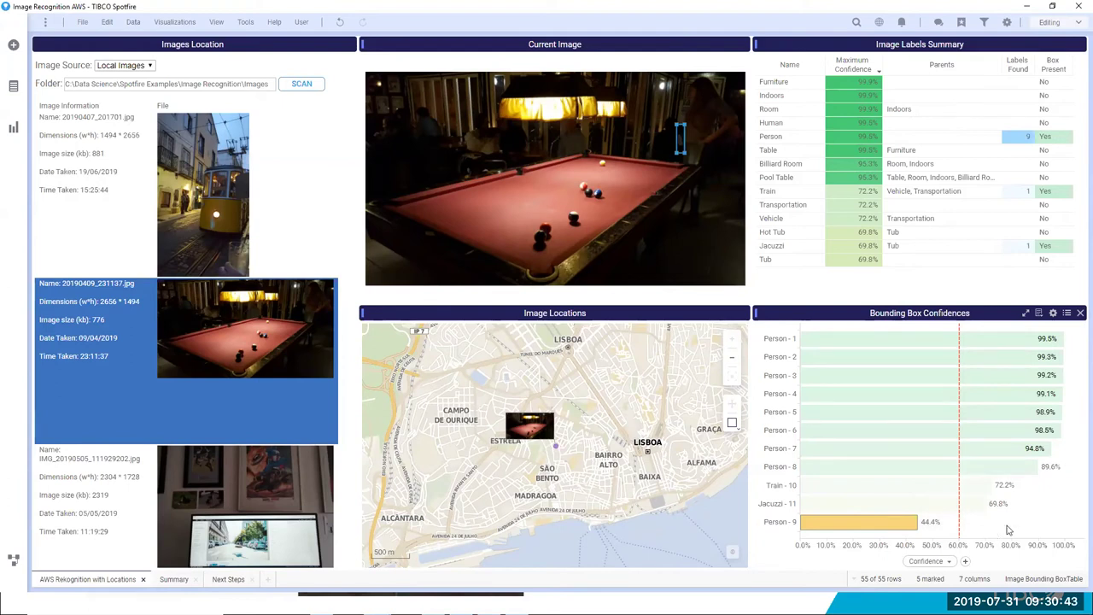
left_click(1043, 465)
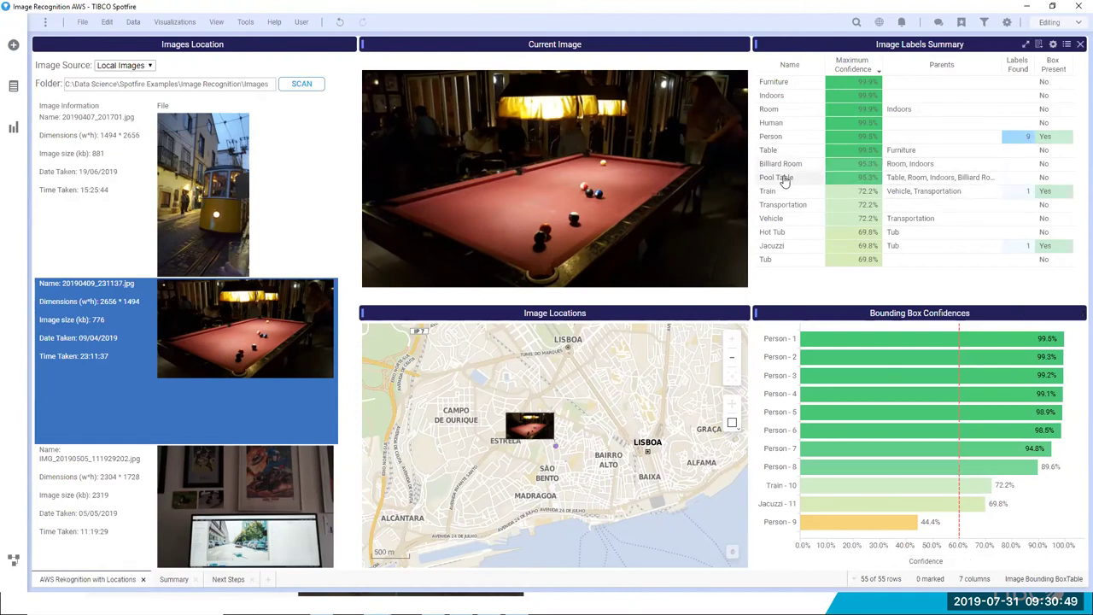
Inspect the bounding boxes of the Train and Jacuzzi labels on the pool table image and clear the marking.
left_click(956, 193)
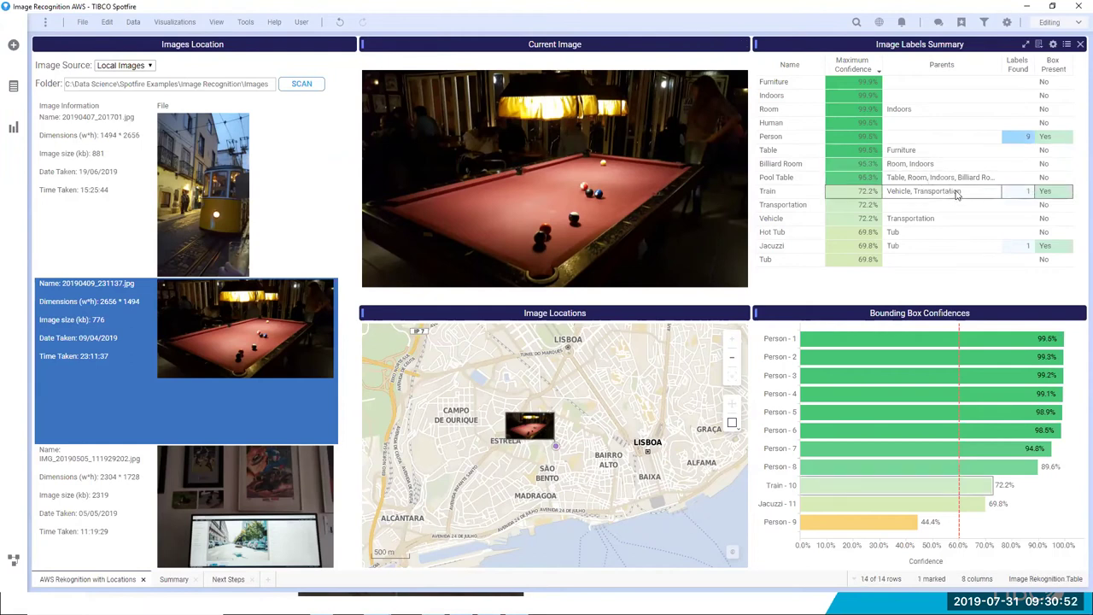
left_click(956, 248)
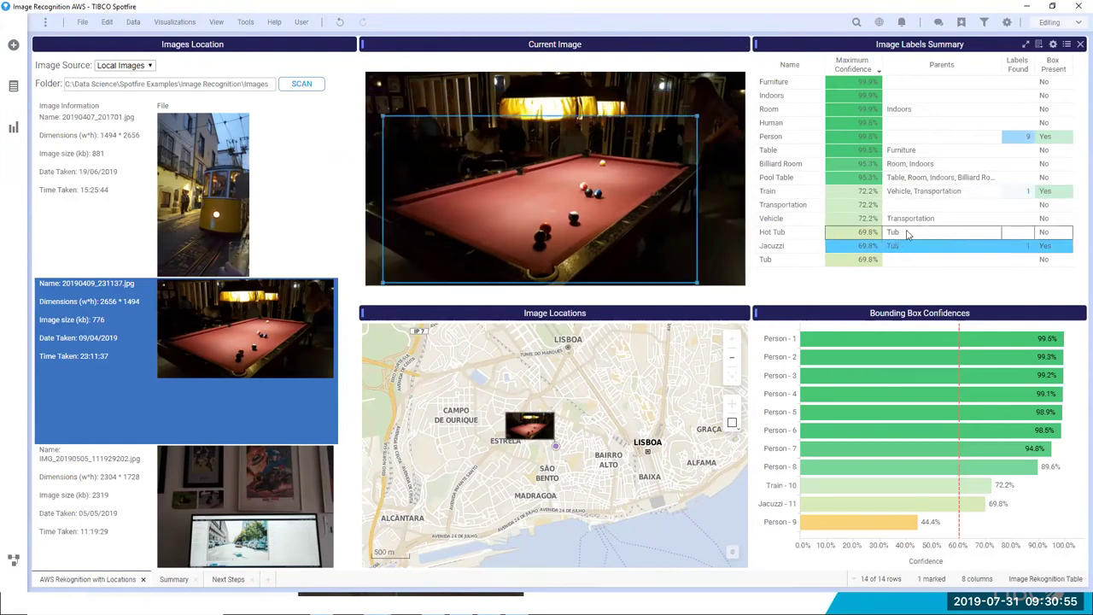
left_click(819, 280)
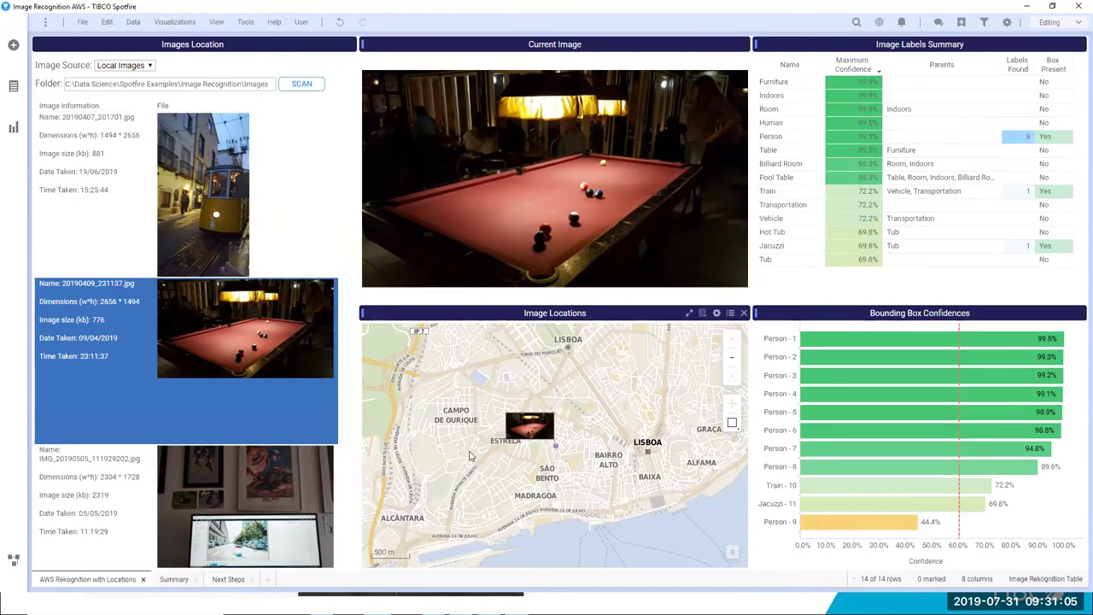
Analyse the tram image 20190407_201701.jpg and show the bounding boxes of its Person and Train labels.
left_click(264, 210)
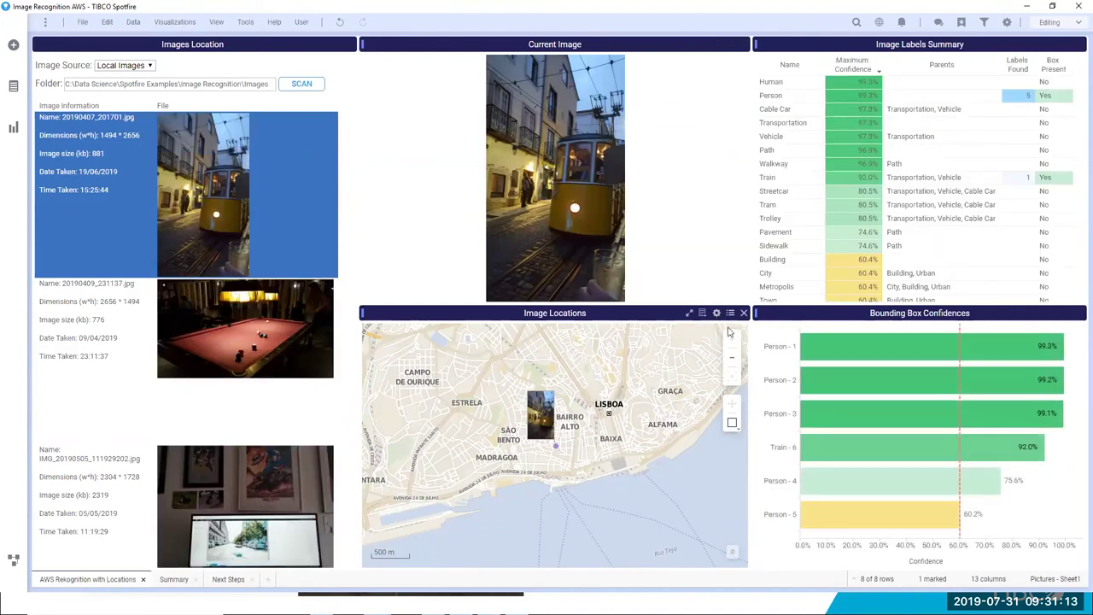
left_click(1028, 98)
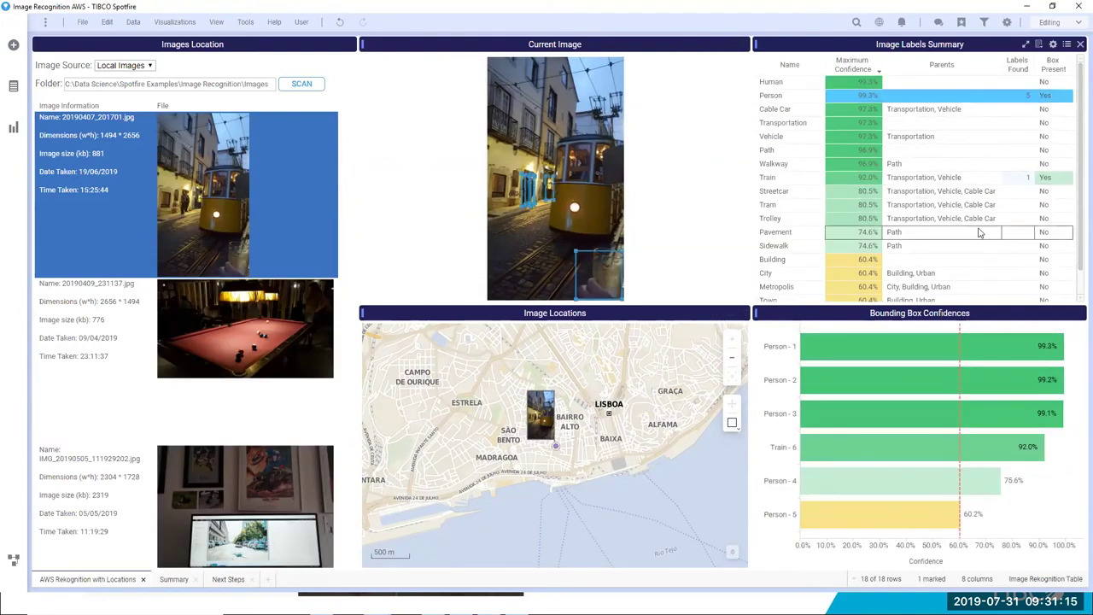
left_click(1038, 176)
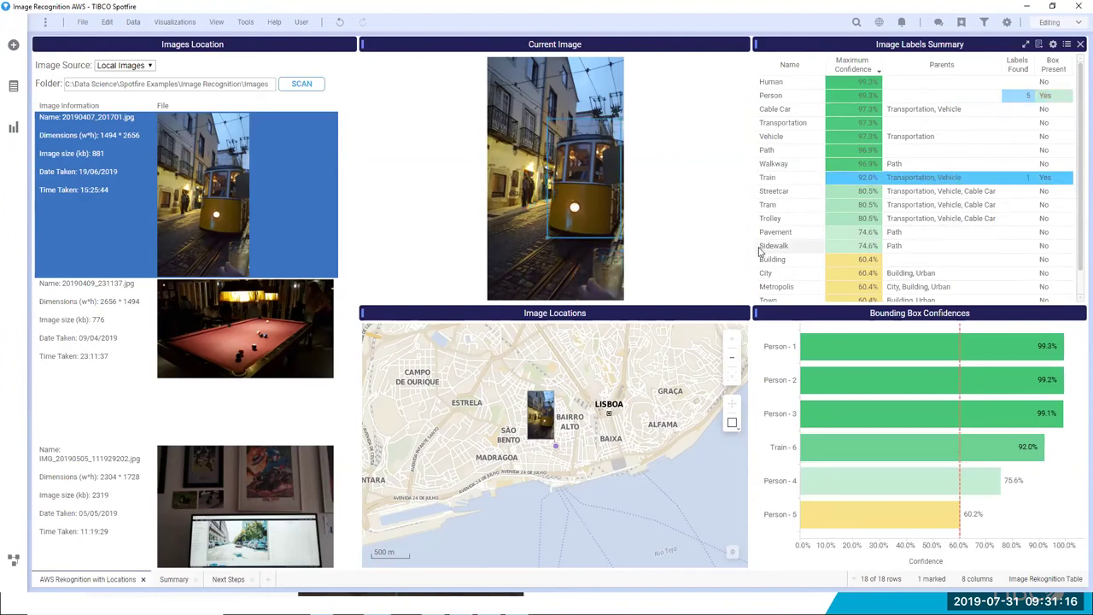
Clear the tram image selection and analyse the monitor image IMG_20190505_111929202.jpg instead.
left_click(714, 227)
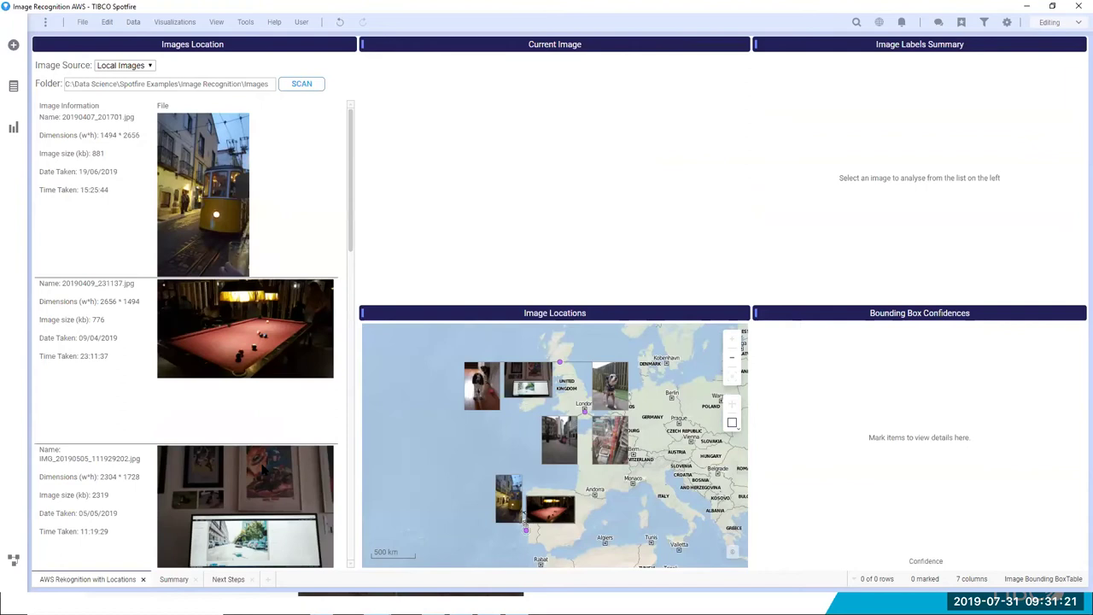
left_click(261, 469)
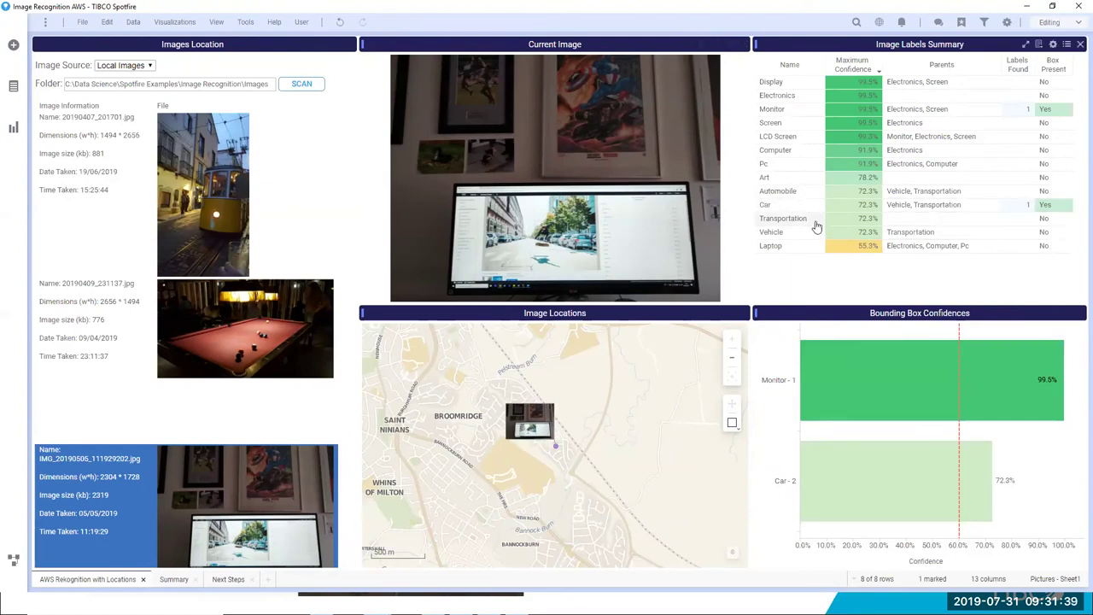
Switch to the "Image Recognition AWS Automatic" analysis window in TIBCO Spotfire.
key("alt+Tab")
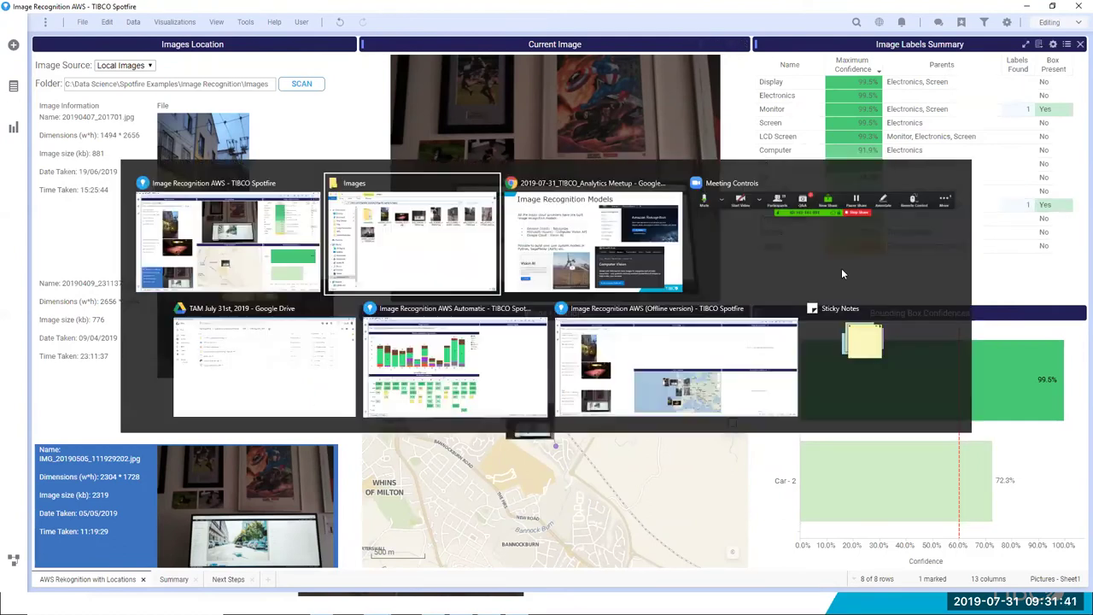
key("alt+Tab")
key("alt+Tab")
key("alt+Tab")
key("alt+Tab")
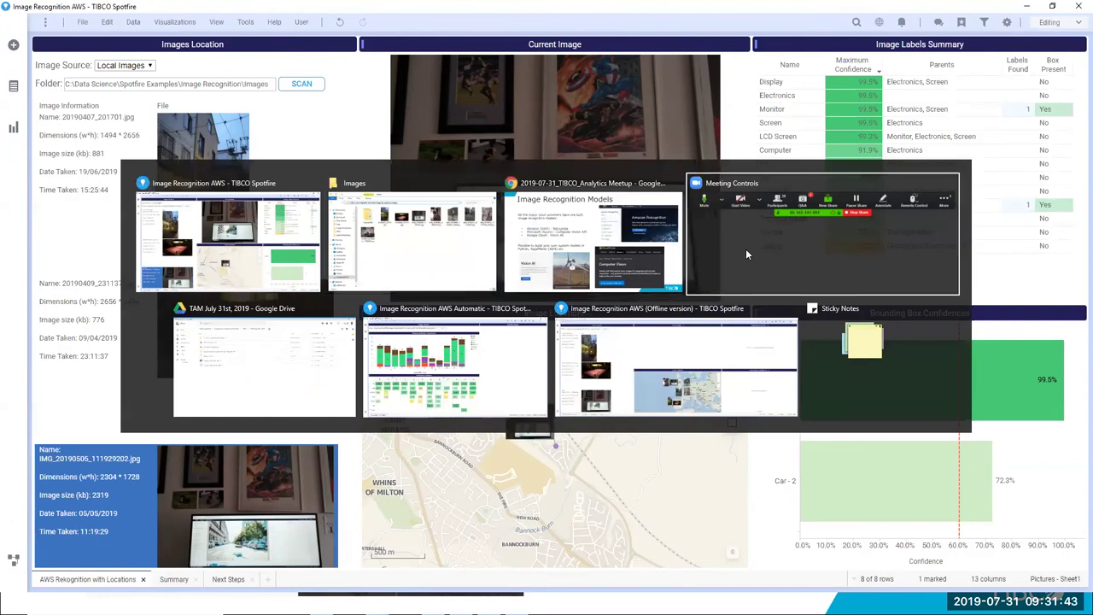
key("alt+Tab")
key("alt+Tab")
key("alt+Tab")
key("alt+Tab")
key("alt+Tab")
key("alt+Tab")
key("alt+Tab")
key("alt+Tab")
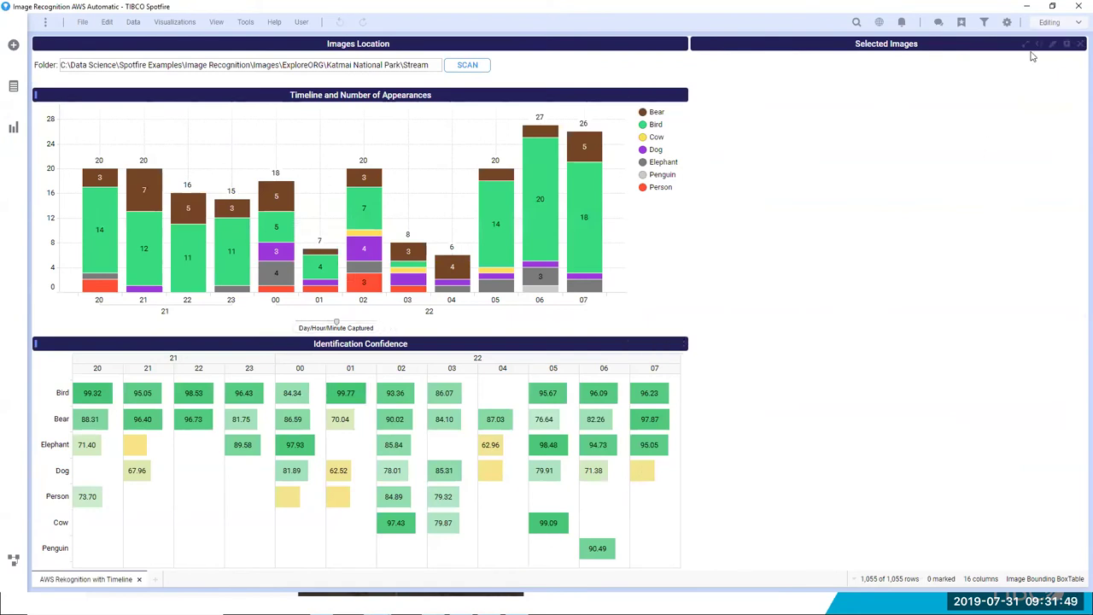
key("alt+Tab")
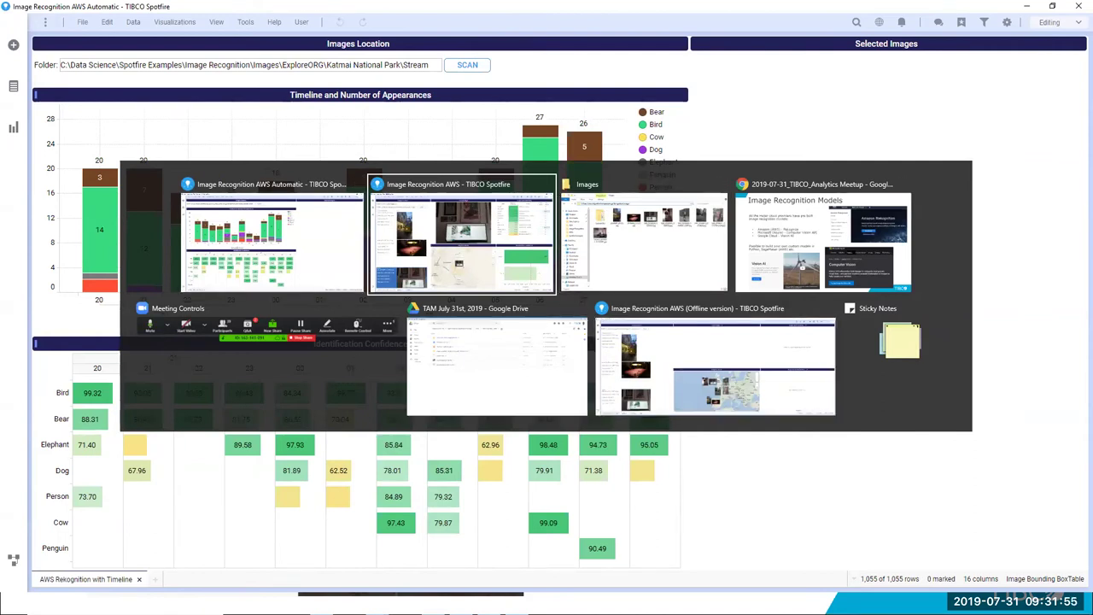
left_click(529, 235)
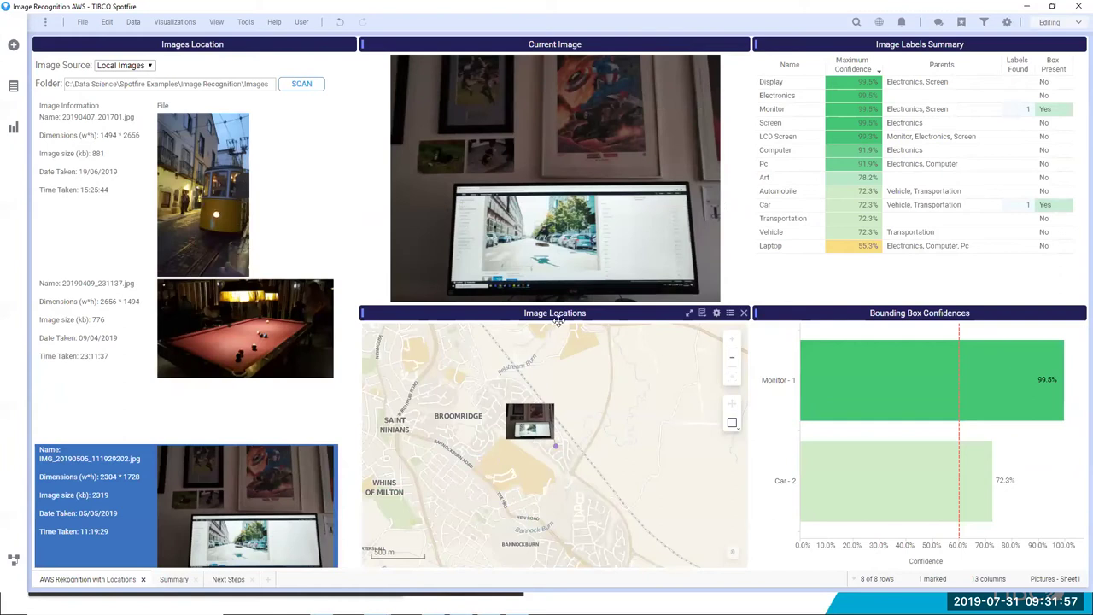
key("alt+Tab")
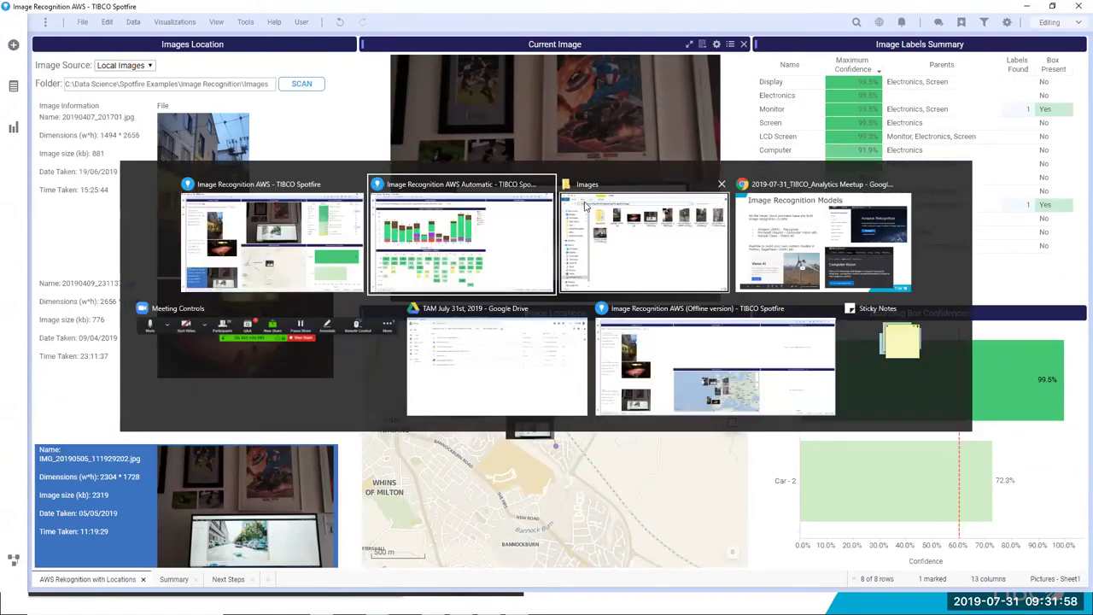
left_click(497, 258)
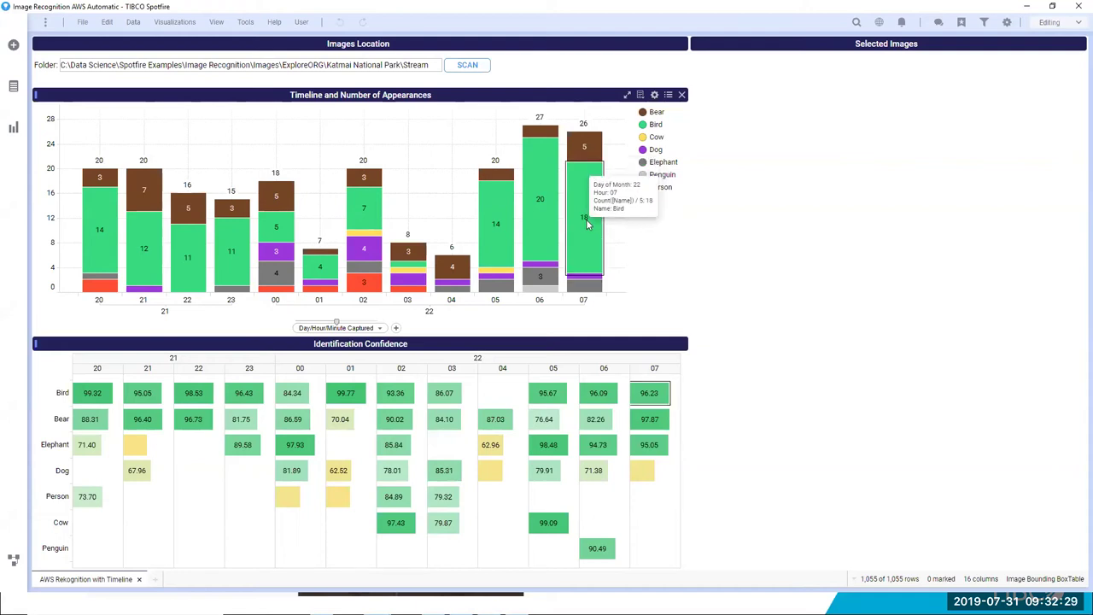
Mark the Bear appearances for day 22, hour 07 in the timeline and browse the matching images.
left_click(595, 148)
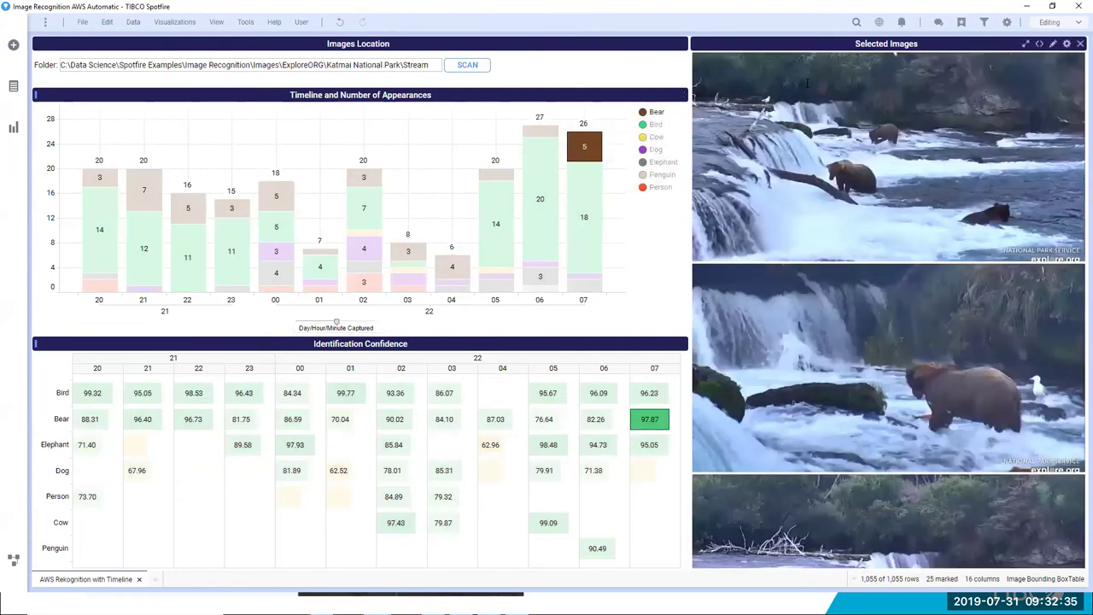
scroll(900, 316, "down", 3)
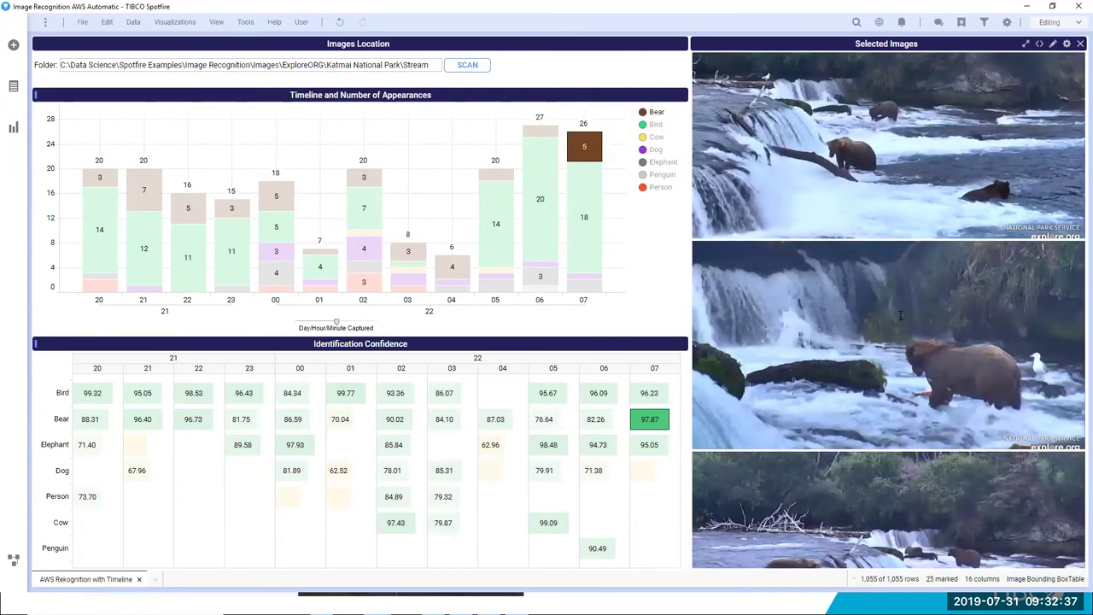
scroll(894, 305, "up", 3)
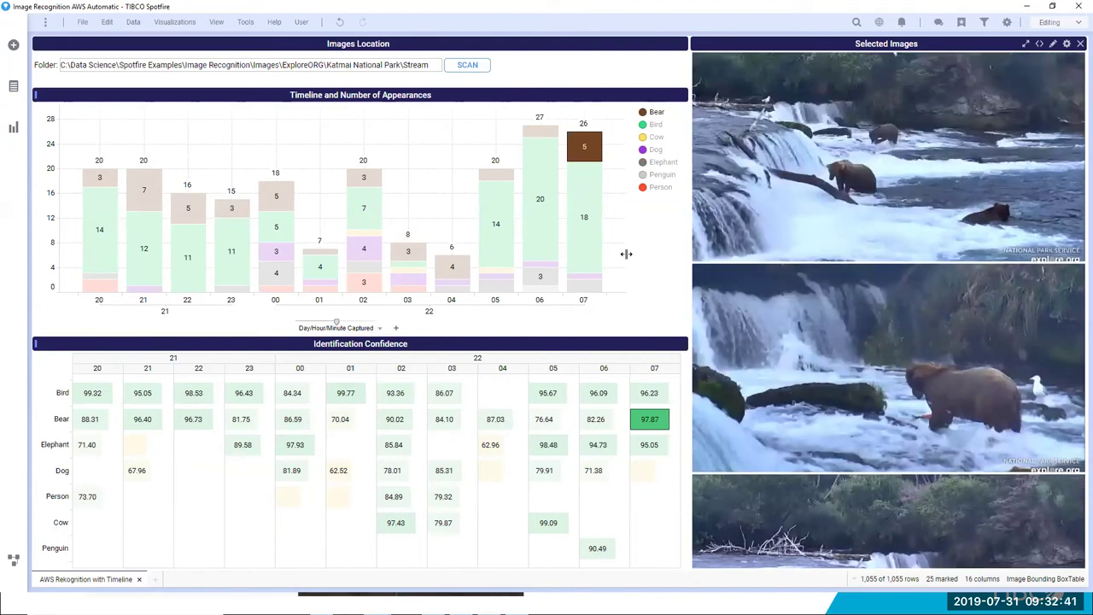
Mark the Bird appearances for day 22, hour 07, browse the matching images, and clear the marking.
left_click(587, 213, "ctrl")
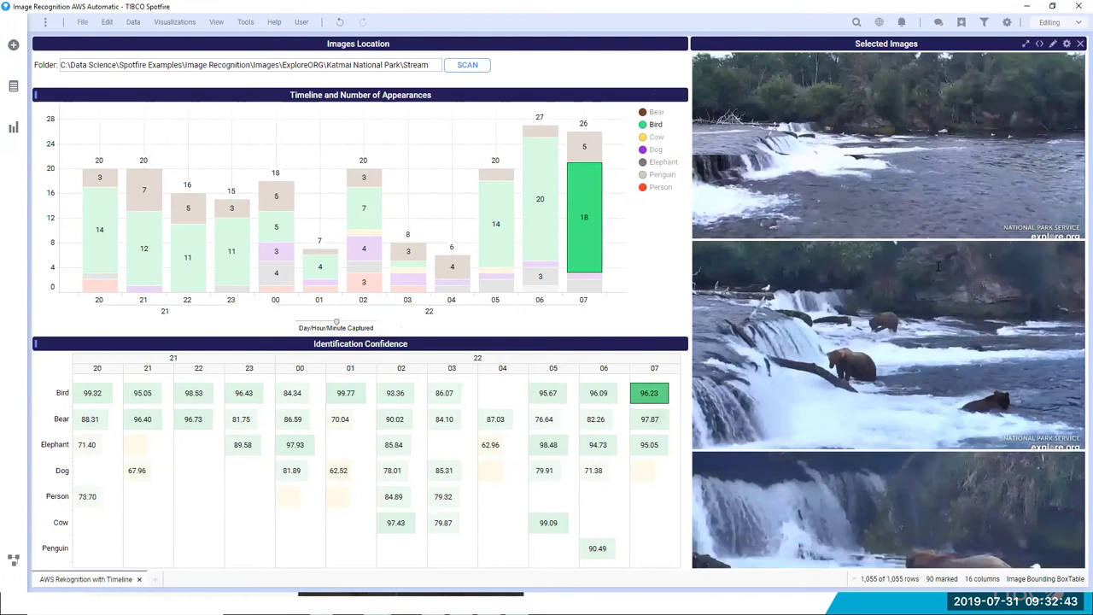
scroll(932, 278, "down", 5)
scroll(888, 359, "down", 4)
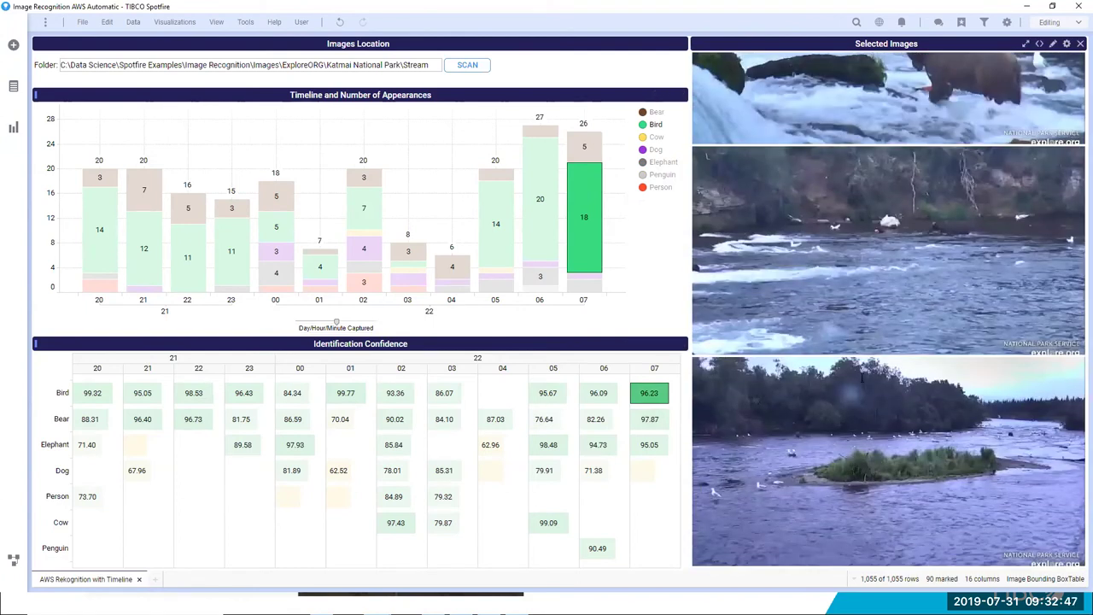
scroll(888, 341, "up", 10)
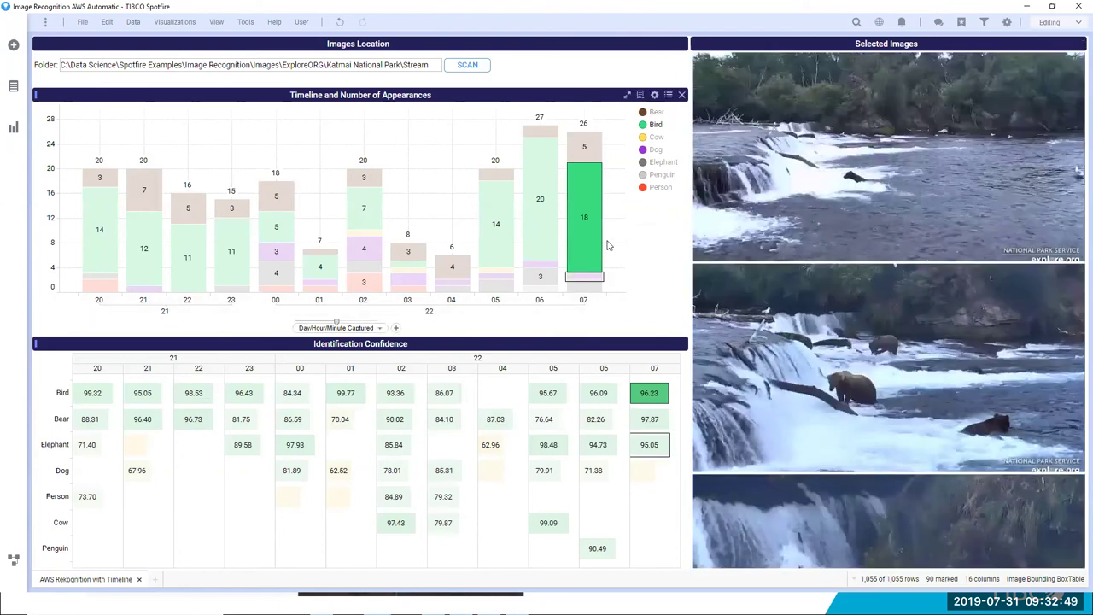
left_click(609, 246)
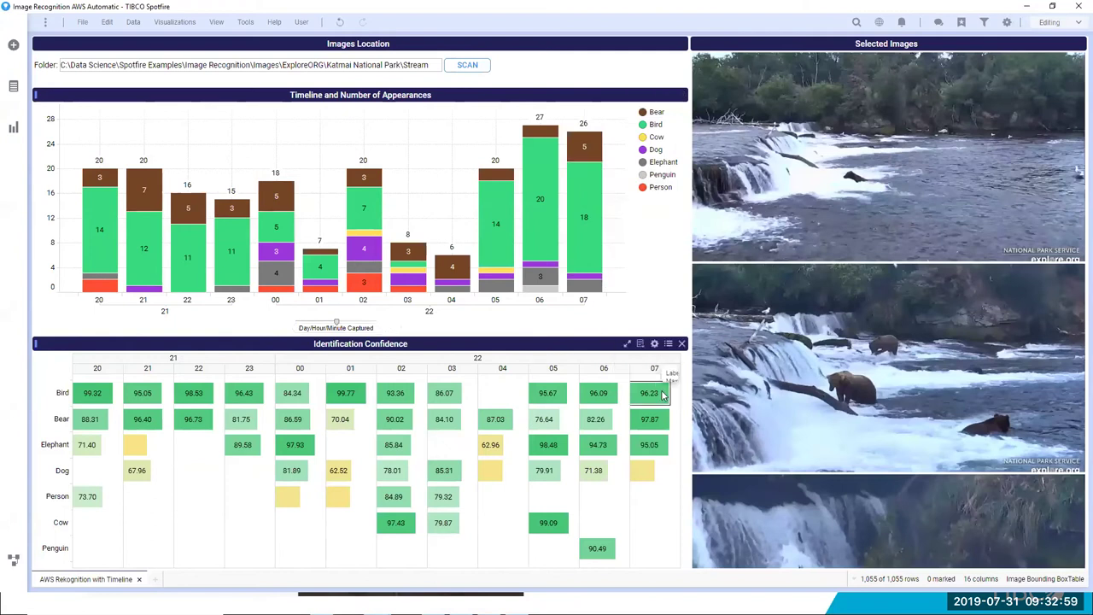
Mark day 22's confidence cells for Bear at 06, Elephant at 05 and Bear at 04 in turn, and clear the marking.
left_click(600, 421)
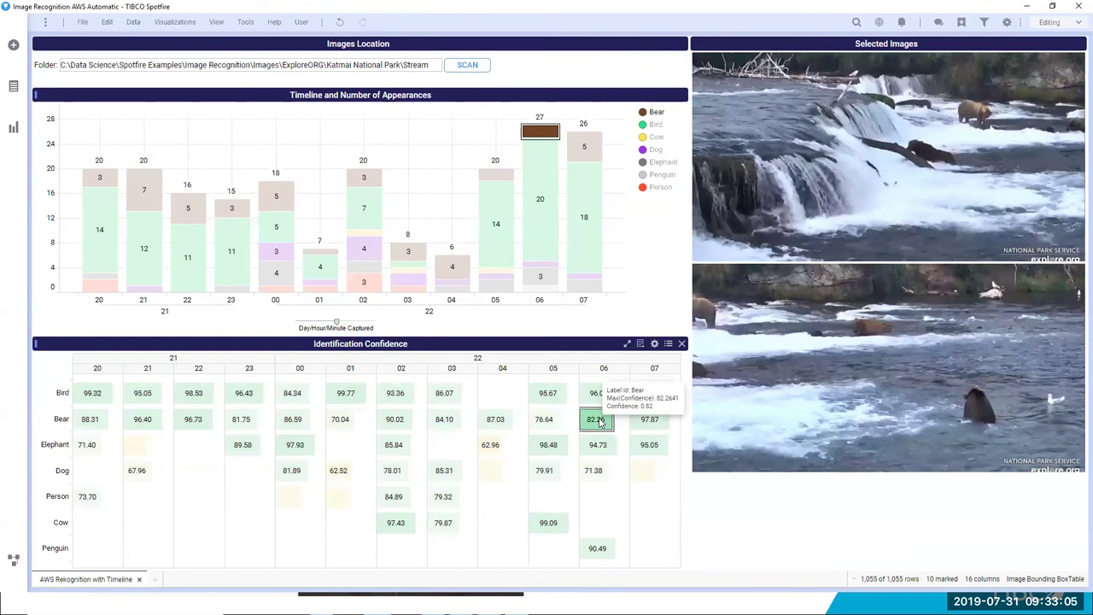
left_click(546, 446)
left_click(495, 419)
left_click(573, 245)
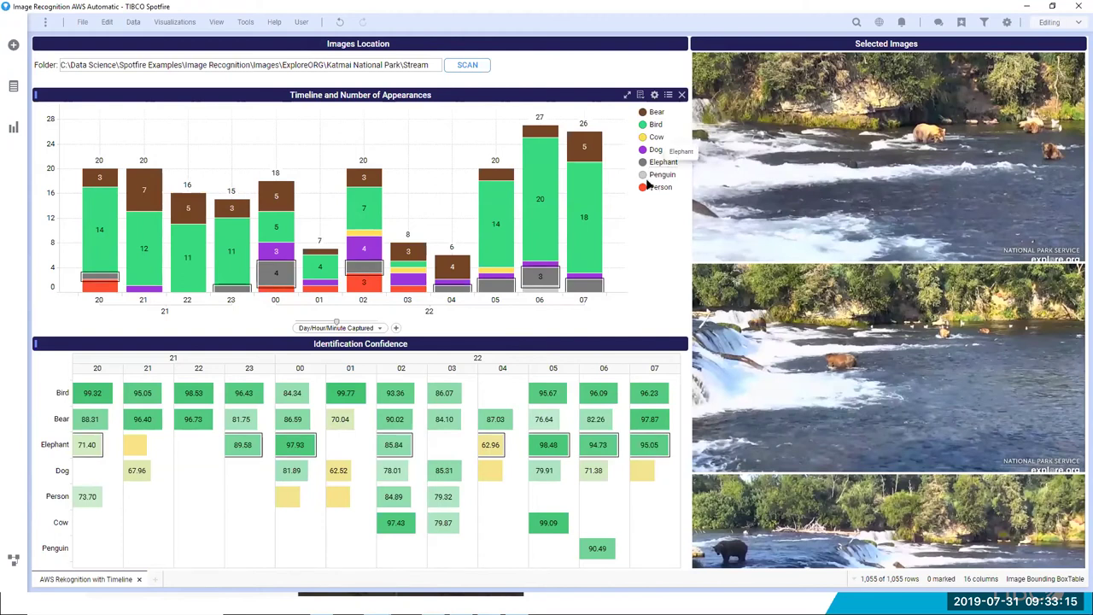
Mark all Elephant, Penguin and Person appearances in turn through the timeline's color categories, and clear the marking.
left_click(665, 162)
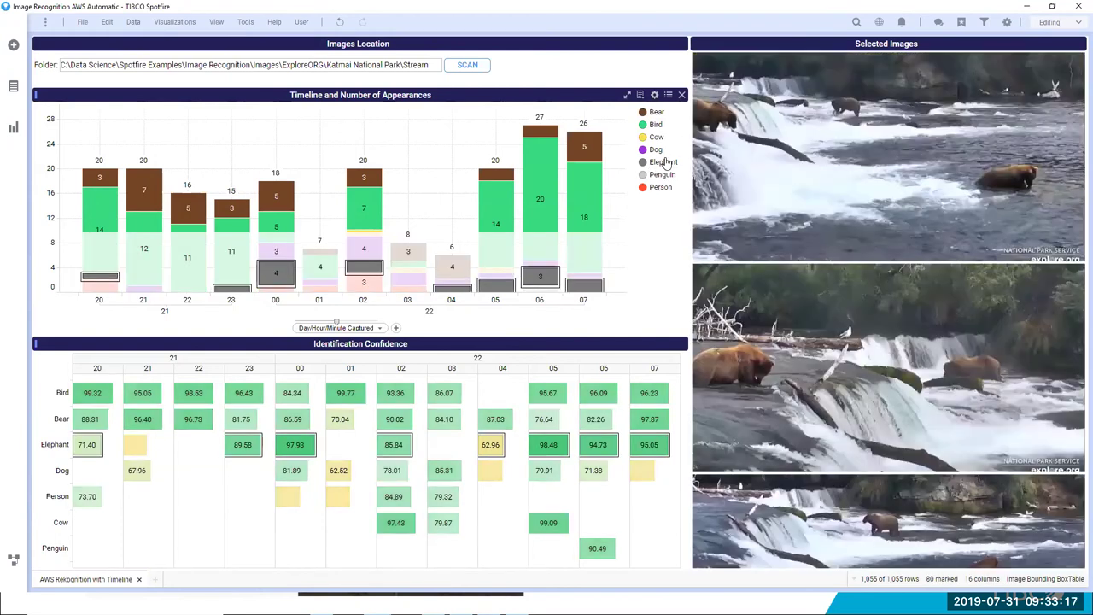
left_click(663, 174)
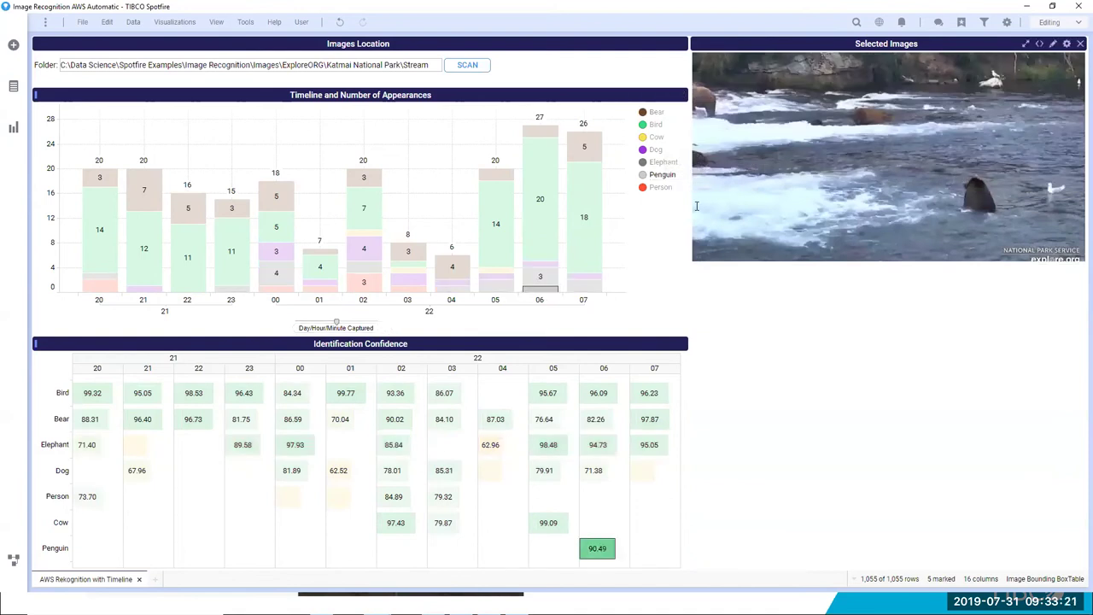
left_click(657, 188)
left_click(617, 242)
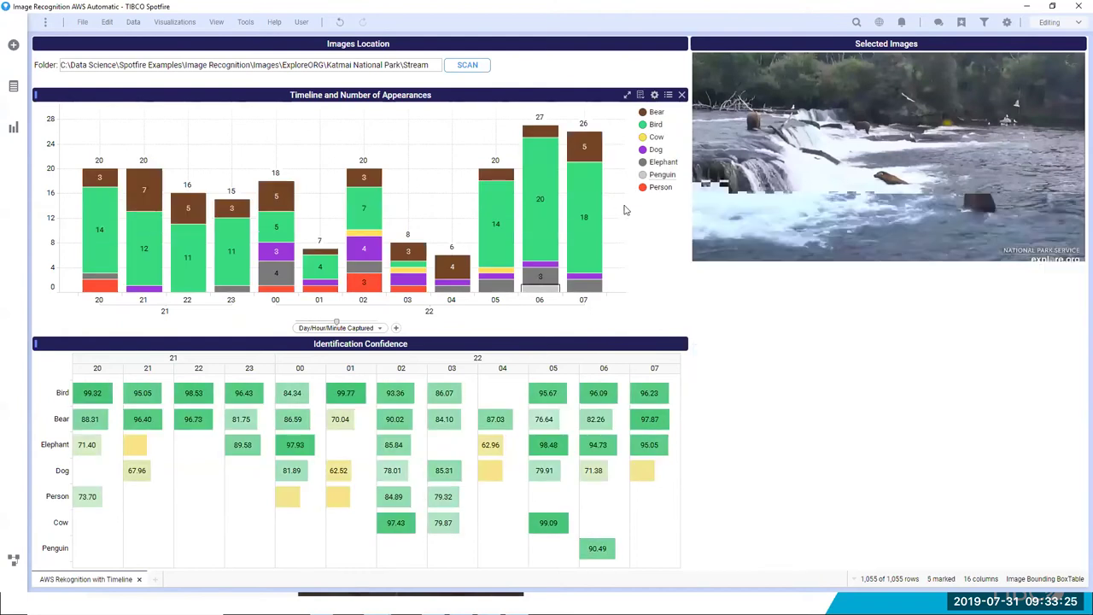
left_click(619, 216)
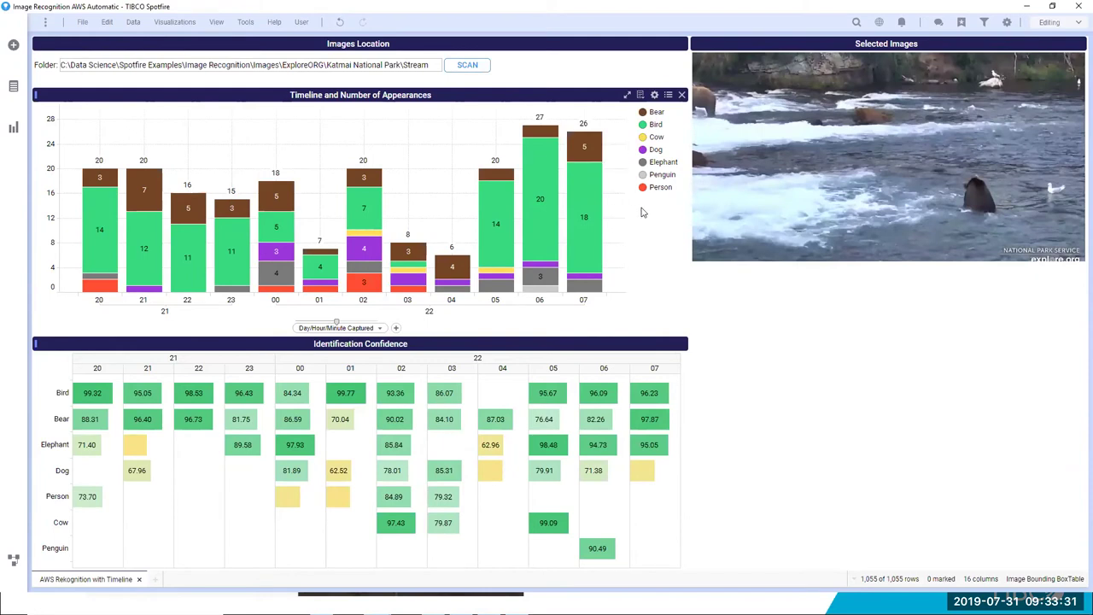
Switch to the "Image Recognition AWS" analysis window and open the HTML of the Images Location text area.
key("alt+Tab")
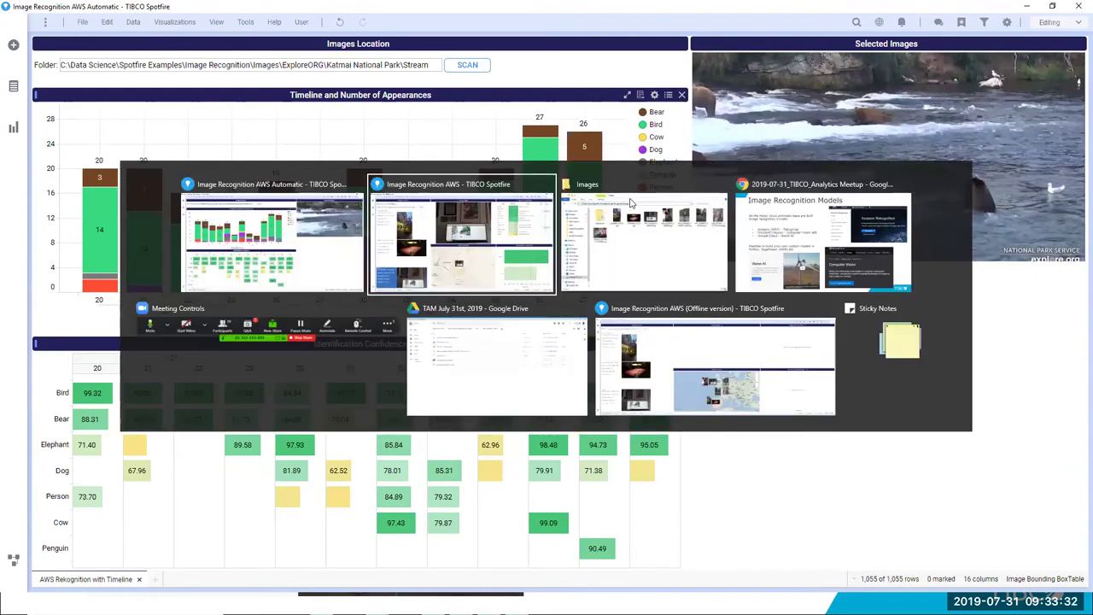
left_click(489, 254)
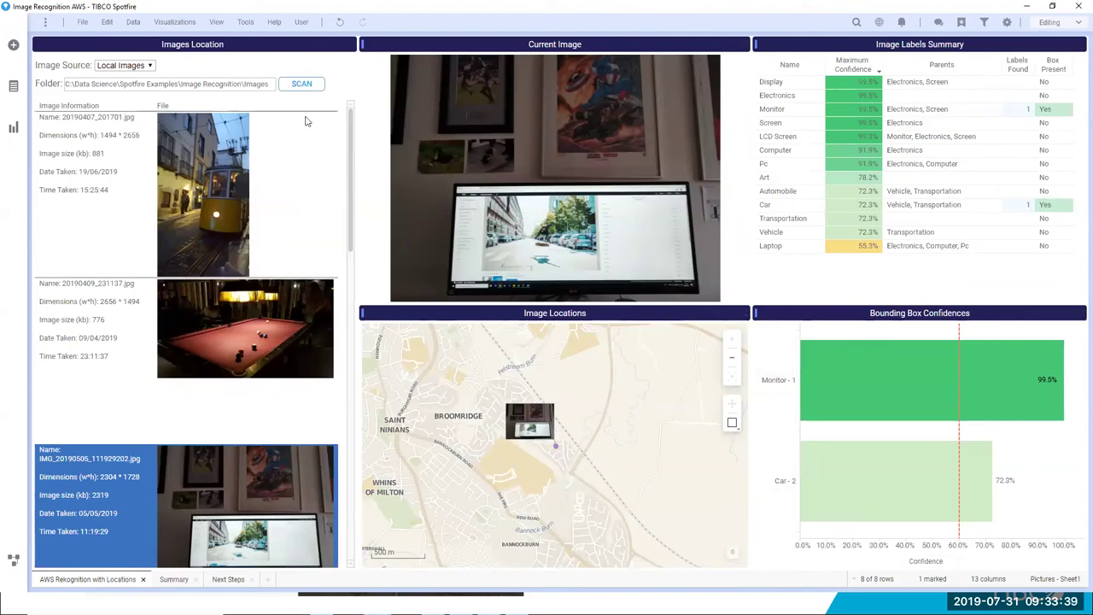
right_click(336, 85)
left_click(325, 62)
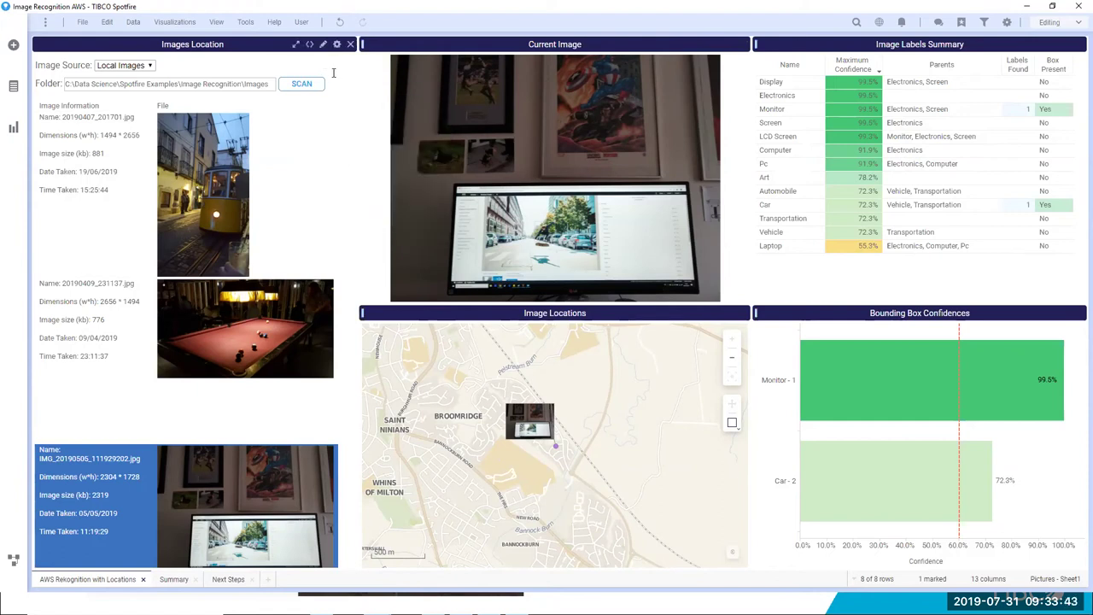
right_click(333, 73)
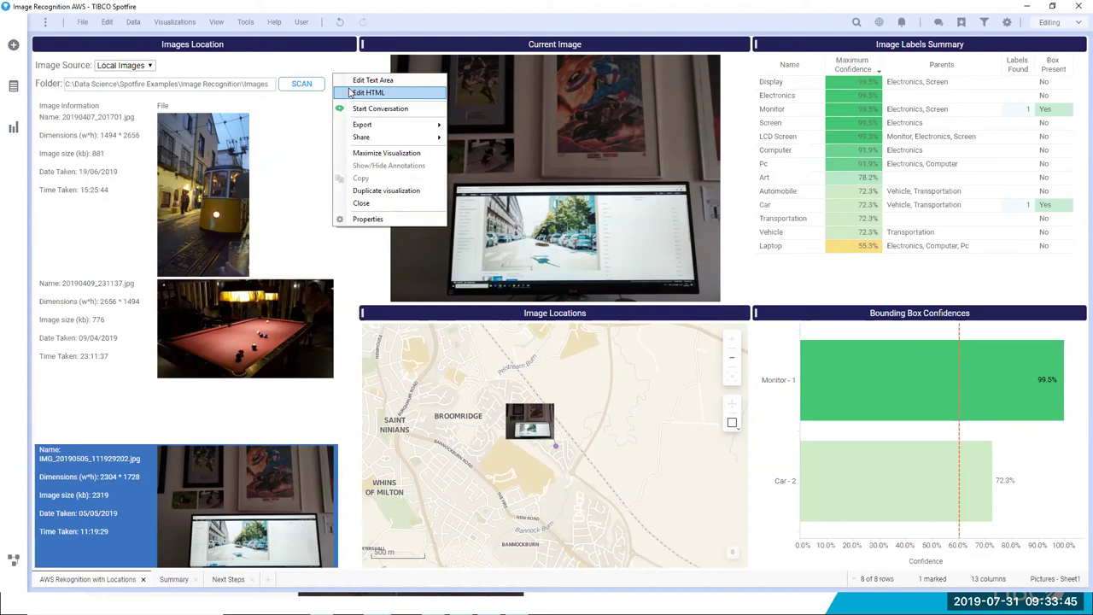
left_click(316, 57)
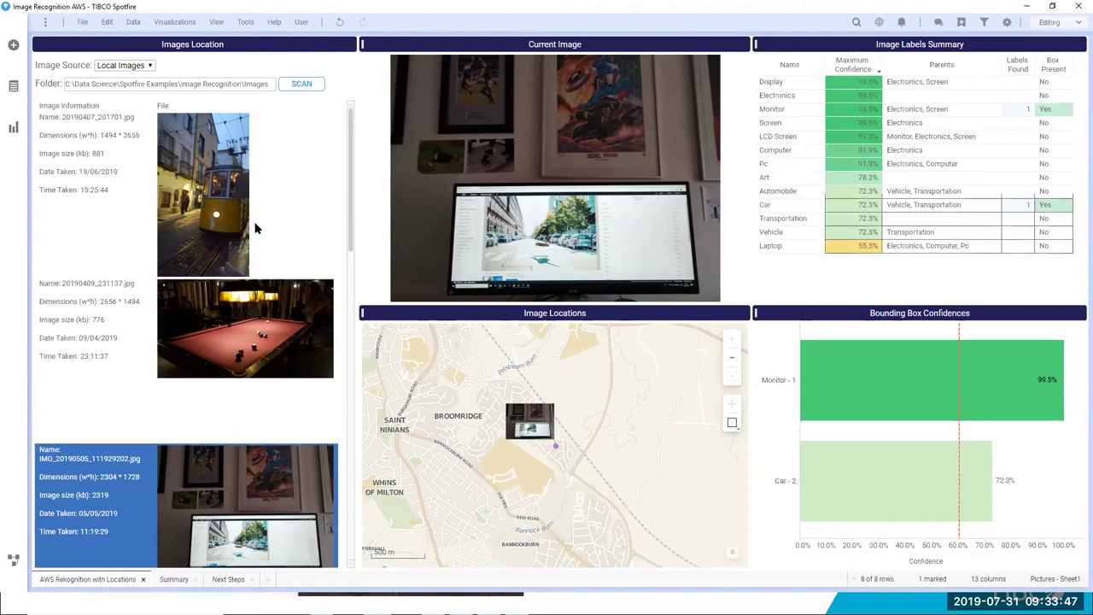
right_click(338, 84)
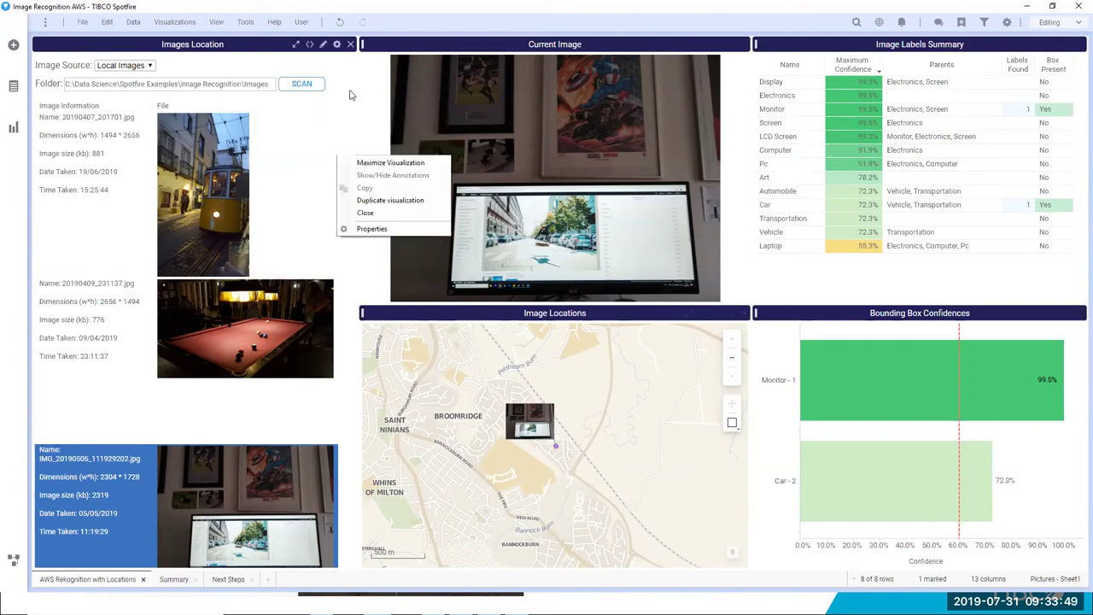
left_click(359, 102)
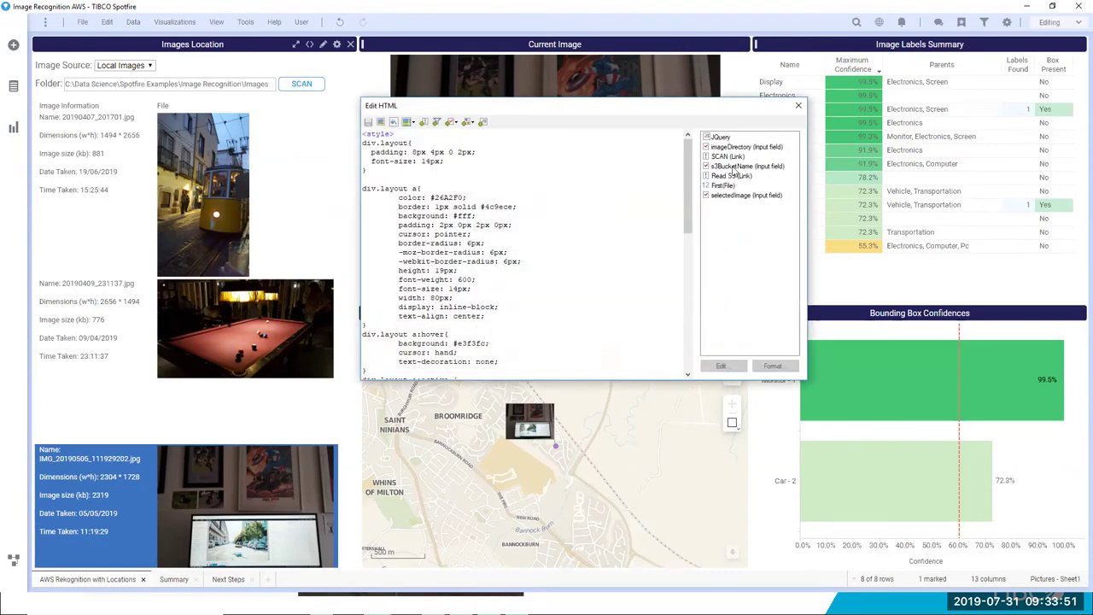
Open the Read Images script behind the SCAN action control and enlarge the script editor.
double_click(720, 158)
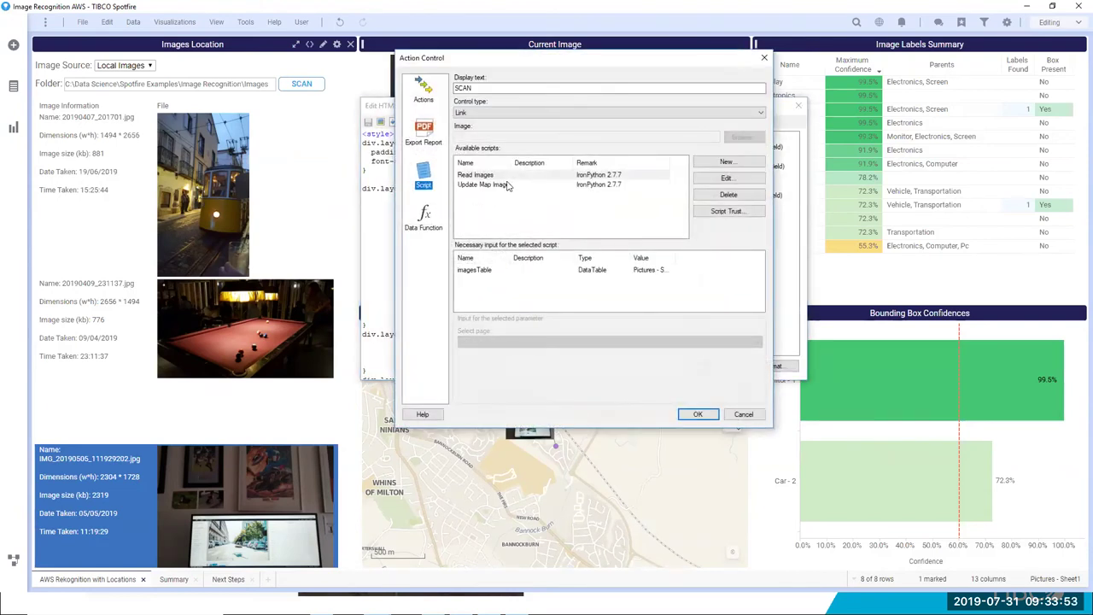
left_click(498, 176)
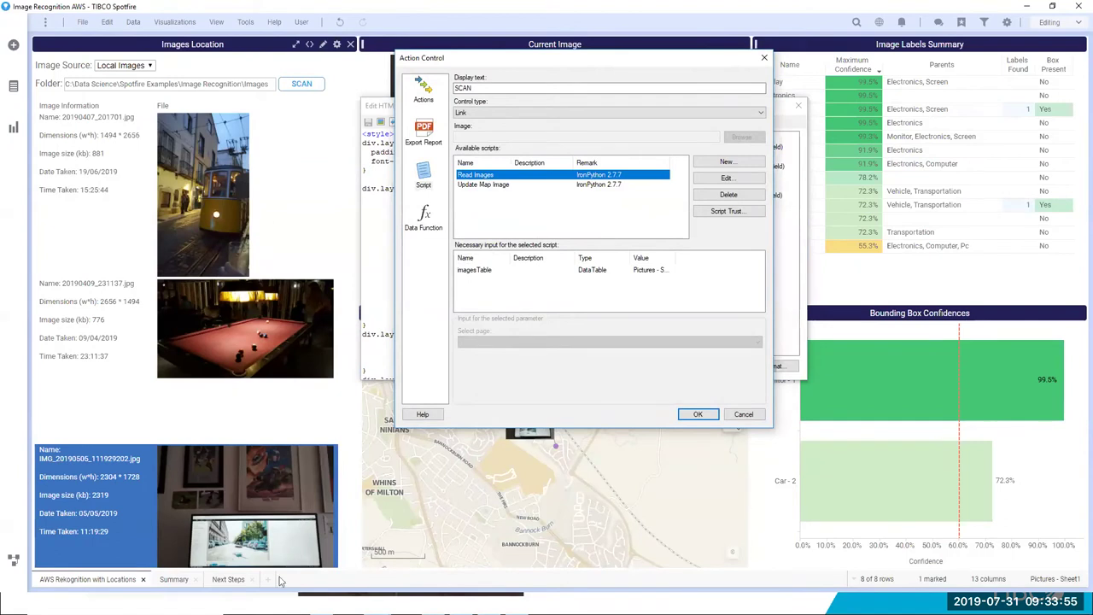
left_click(726, 179)
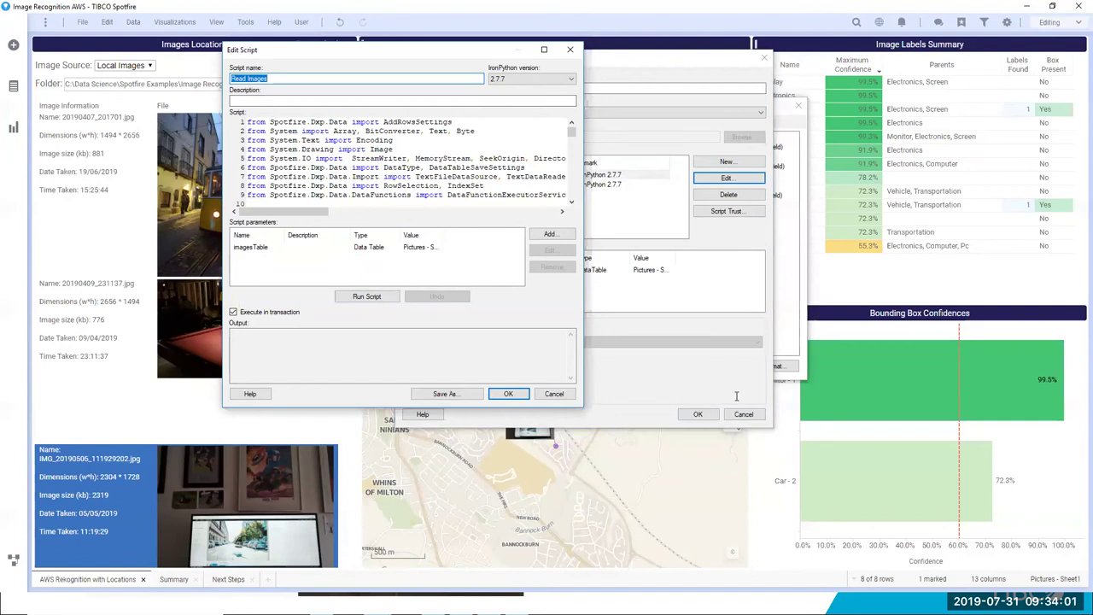
left_click_drag(584, 410, 993, 579)
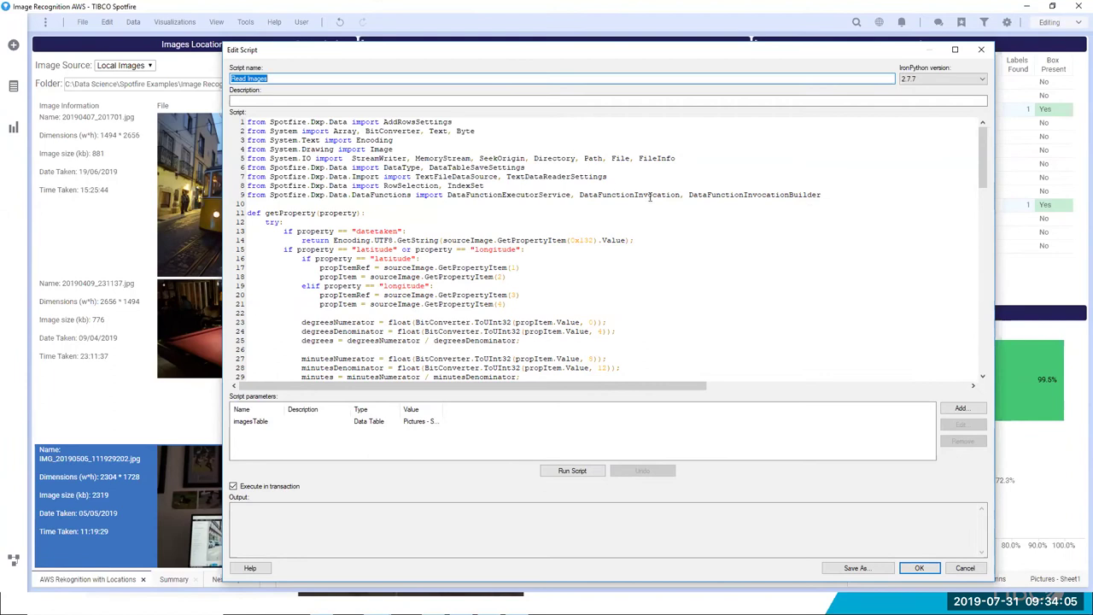
Examine the import statements at the start of the Read Images script, highlighting the System and System.IO lines.
left_click(825, 197)
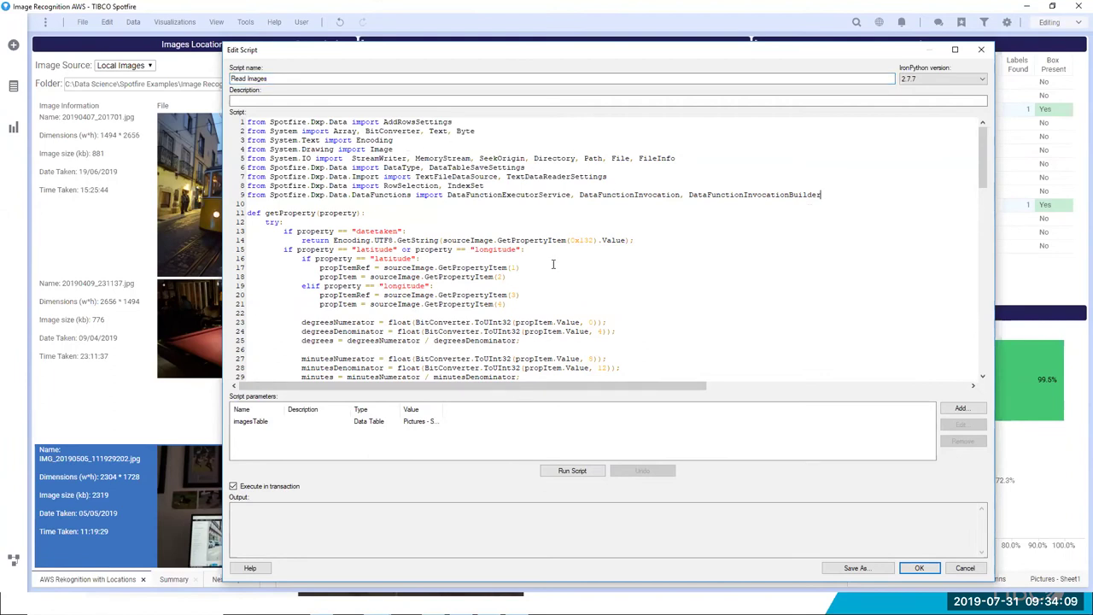
left_click_drag(701, 158, 253, 139)
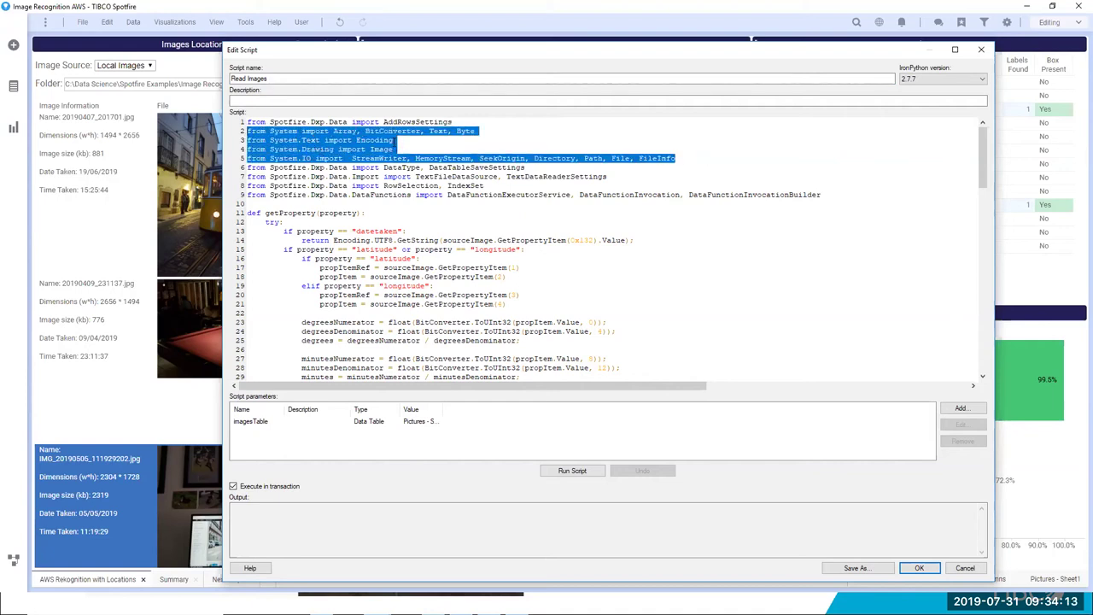
left_click(394, 141)
left_click_drag(684, 158, 241, 159)
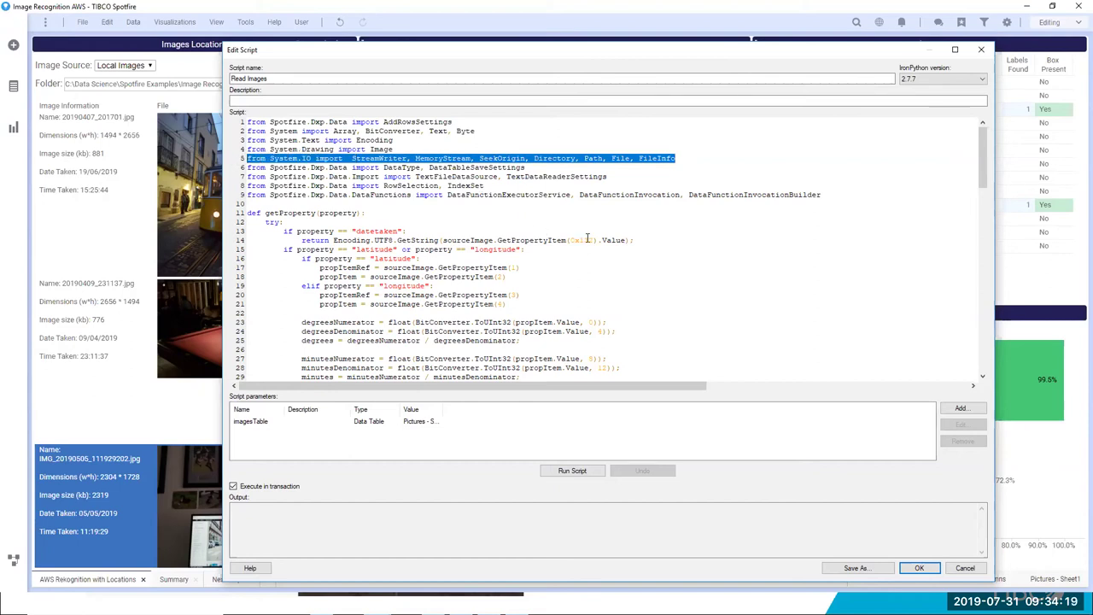
left_click(588, 239)
Examine the script's loop over the directory's image files, including sourceImage, latitude and imageFileSize, and the data source settings below it.
scroll(589, 235, "down", 20)
scroll(591, 231, "down", 2)
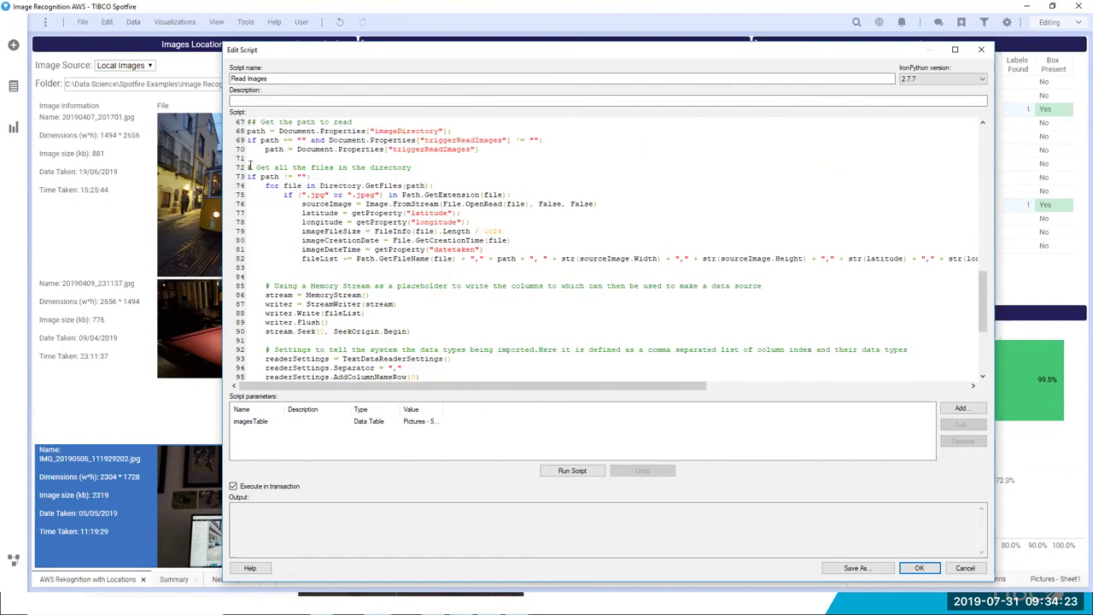
left_click_drag(482, 150, 518, 256)
left_click(265, 177)
left_click(505, 267)
double_click(333, 203)
double_click(325, 214)
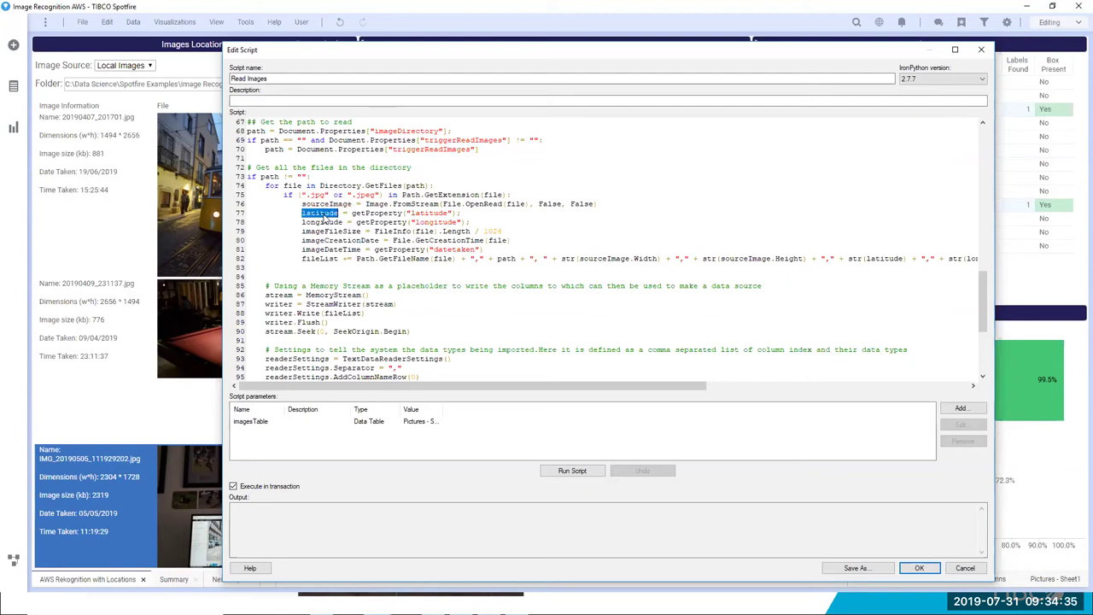
double_click(336, 233)
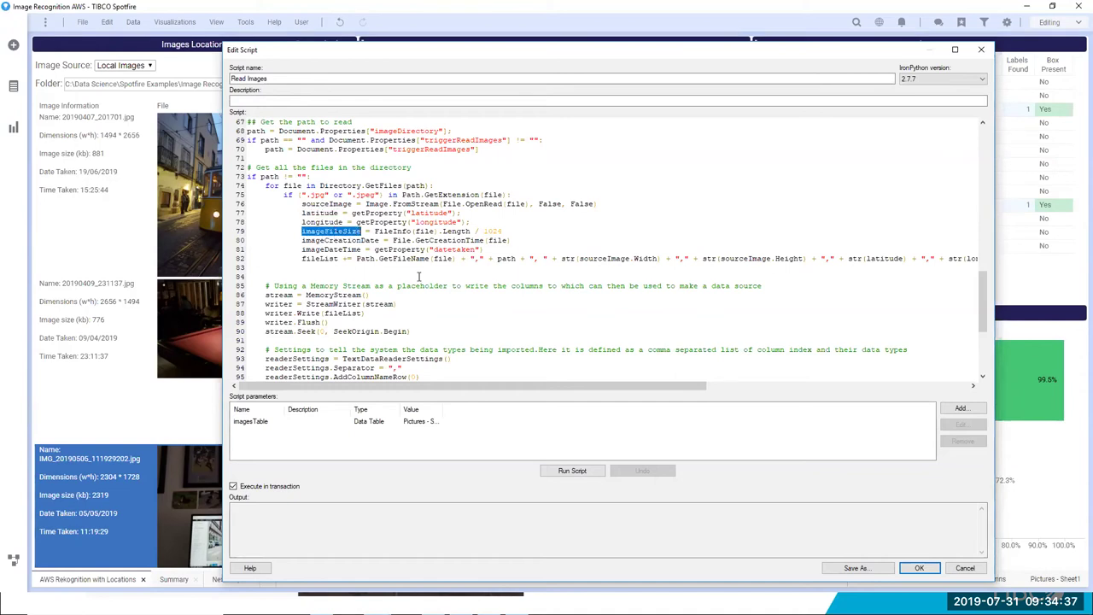
left_click(468, 278)
scroll(468, 276, "down", 6)
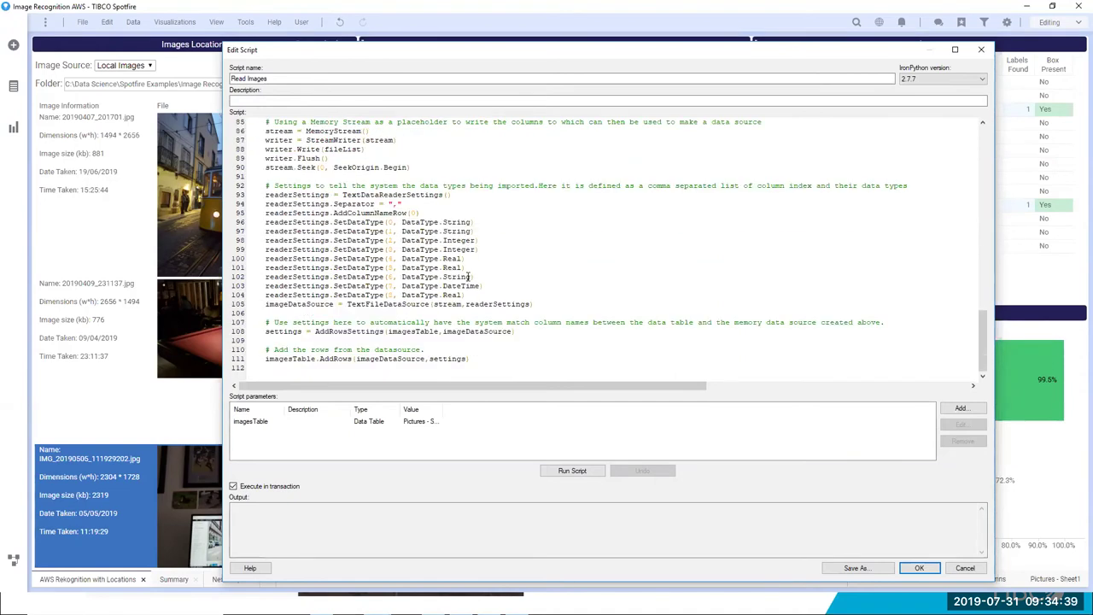
Examine the datetaken and latitude handling in the getProperty function, and close the script, action control and HTML editors without saving.
left_click_drag(981, 341, 939, 164)
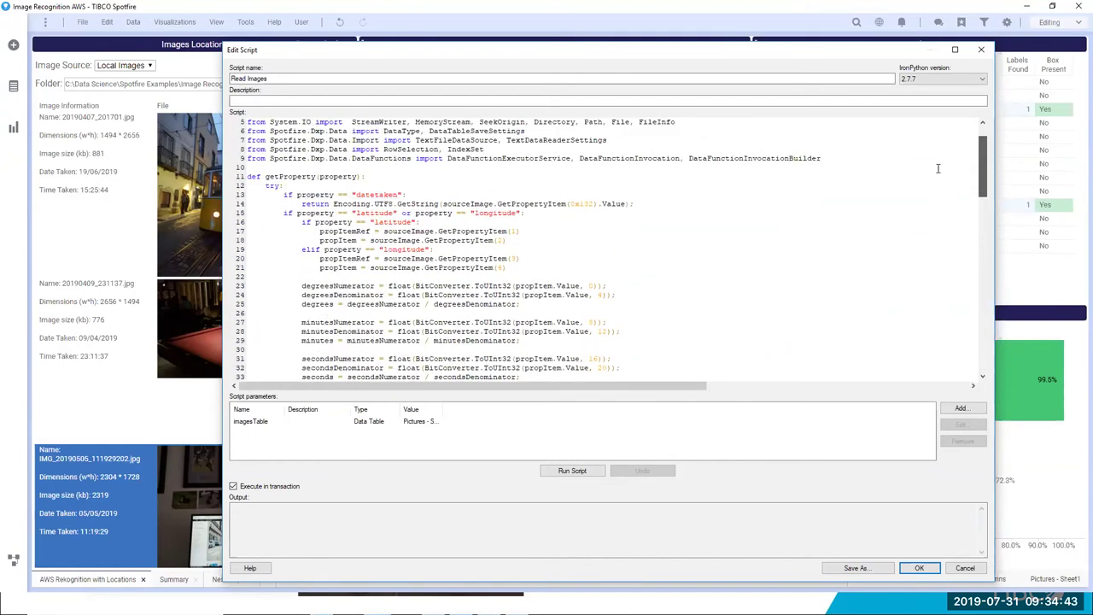
double_click(380, 194)
left_click(381, 215)
double_click(380, 213)
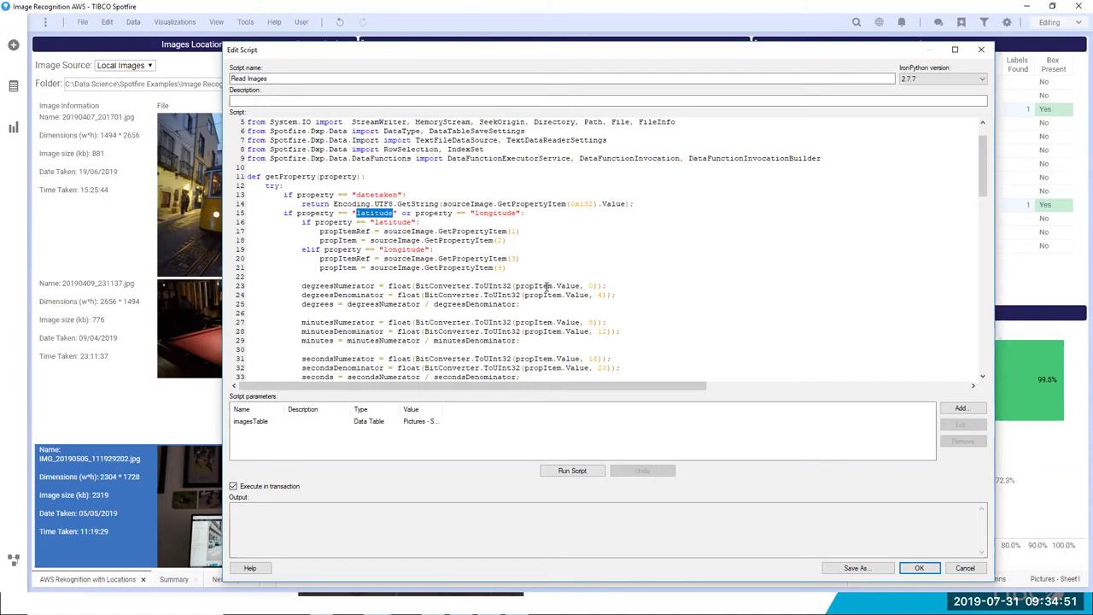
left_click(968, 570)
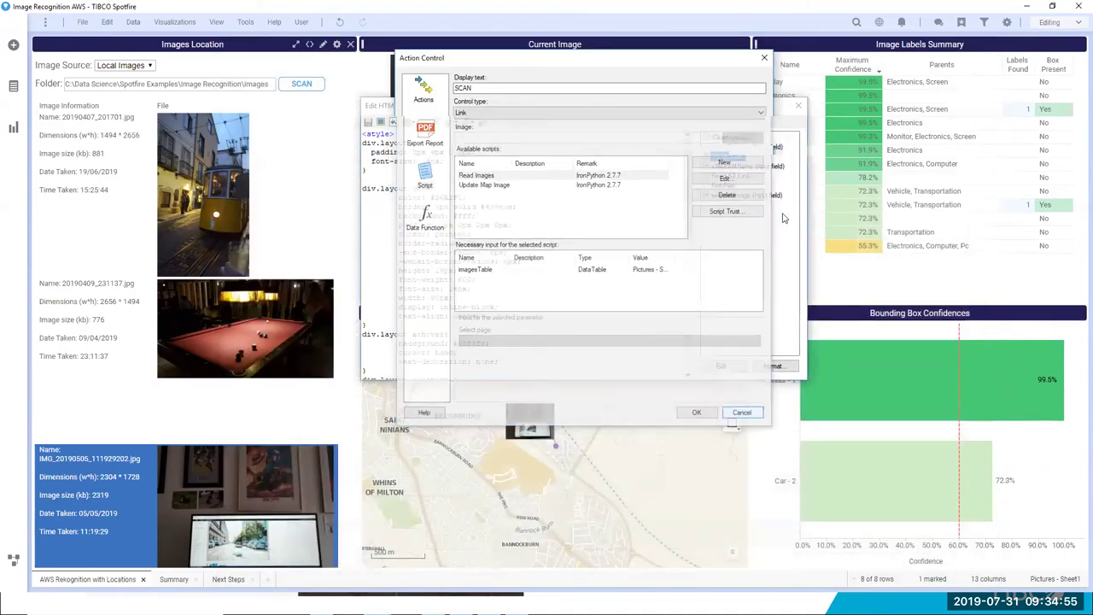
left_click(747, 415)
left_click(797, 107)
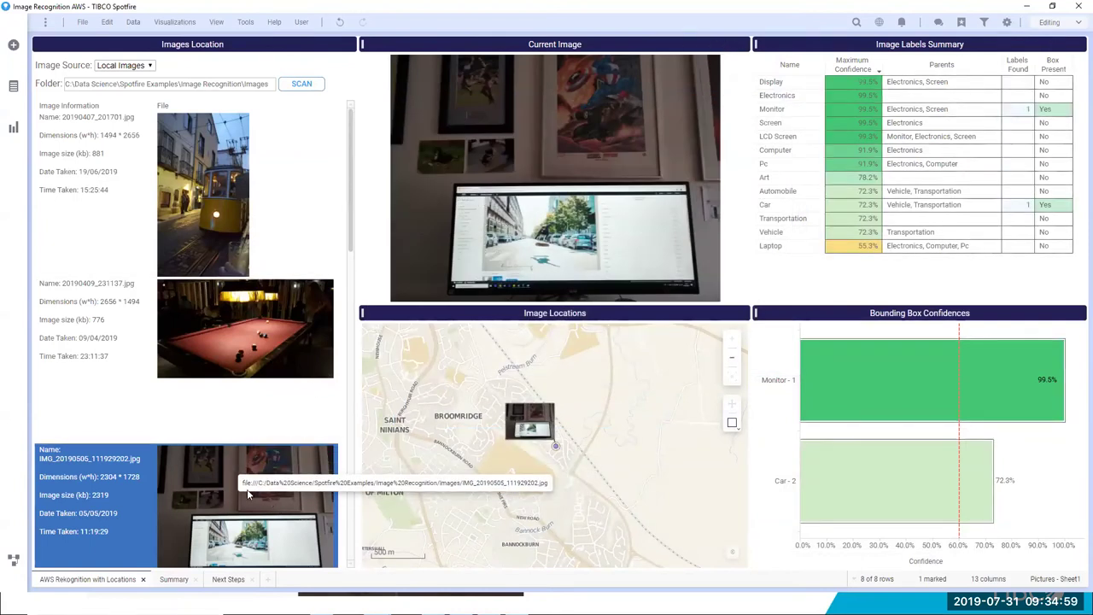
Open the Image Rekognition AWS Script data function's script from the data function properties, widening the Path and Name columns.
left_click(134, 23)
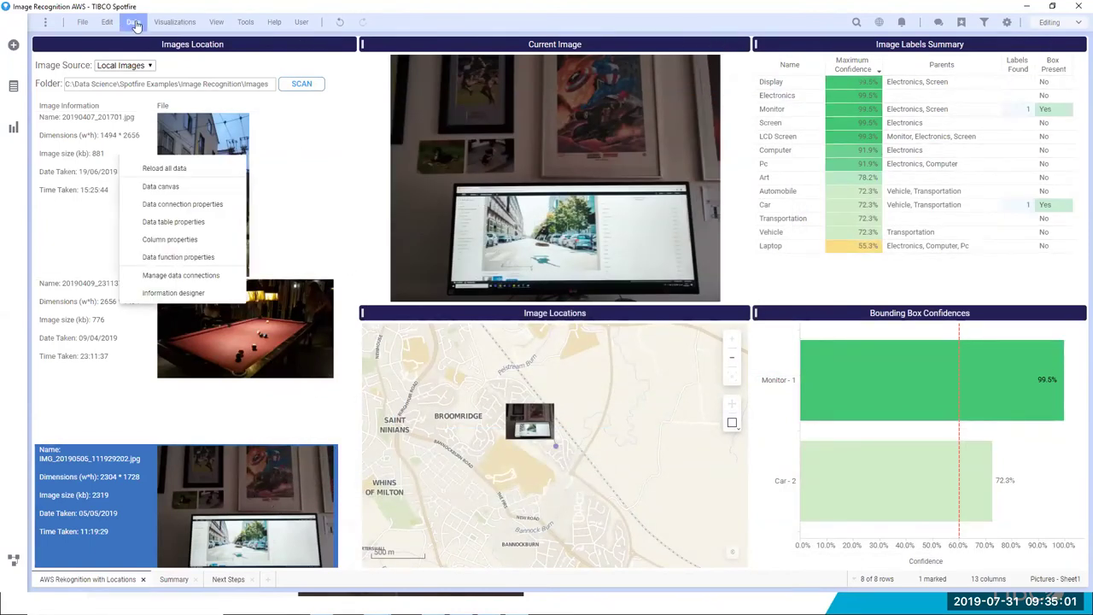
left_click(182, 258)
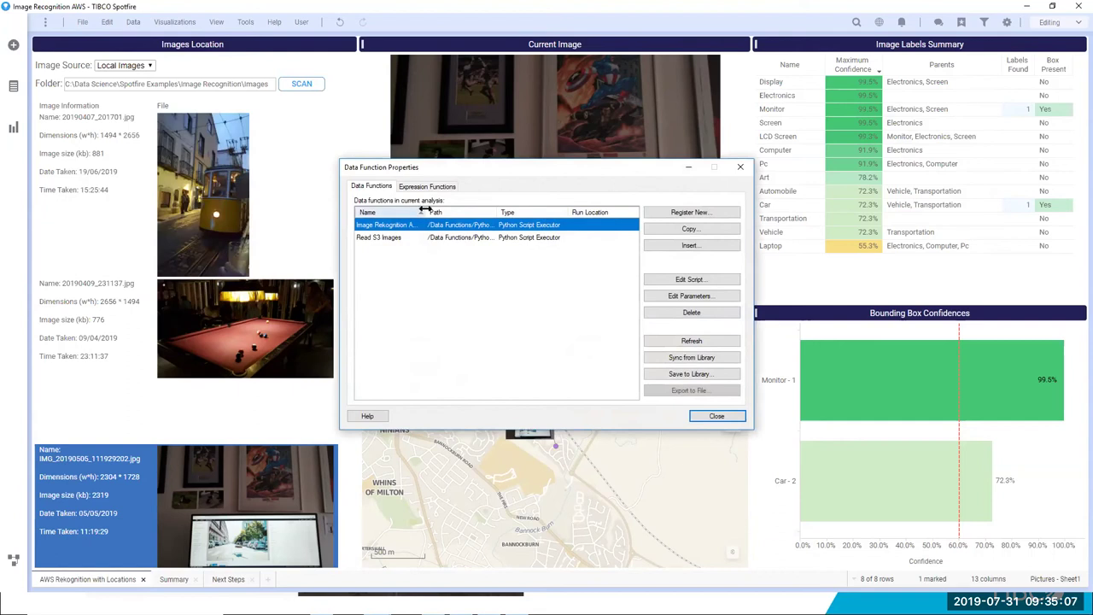
left_click_drag(497, 211, 516, 212)
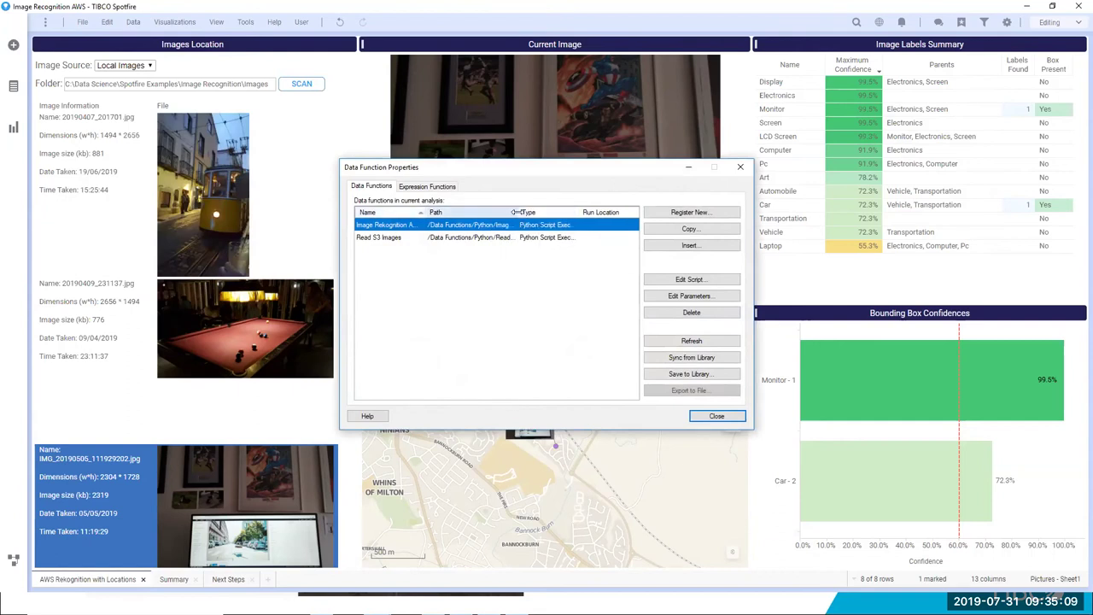
left_click_drag(429, 212, 443, 212)
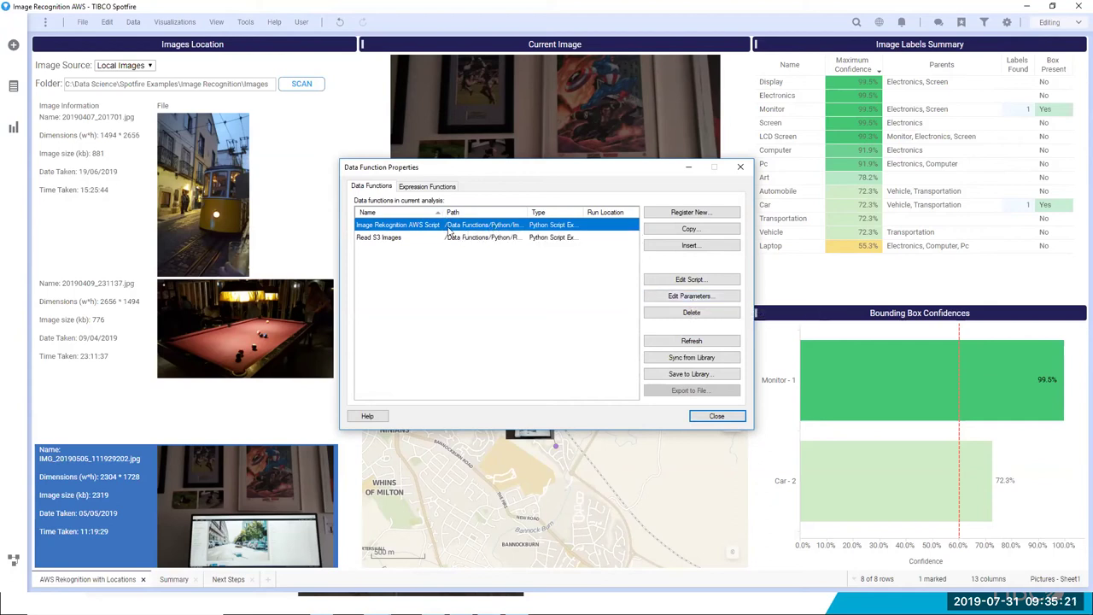
left_click(689, 279)
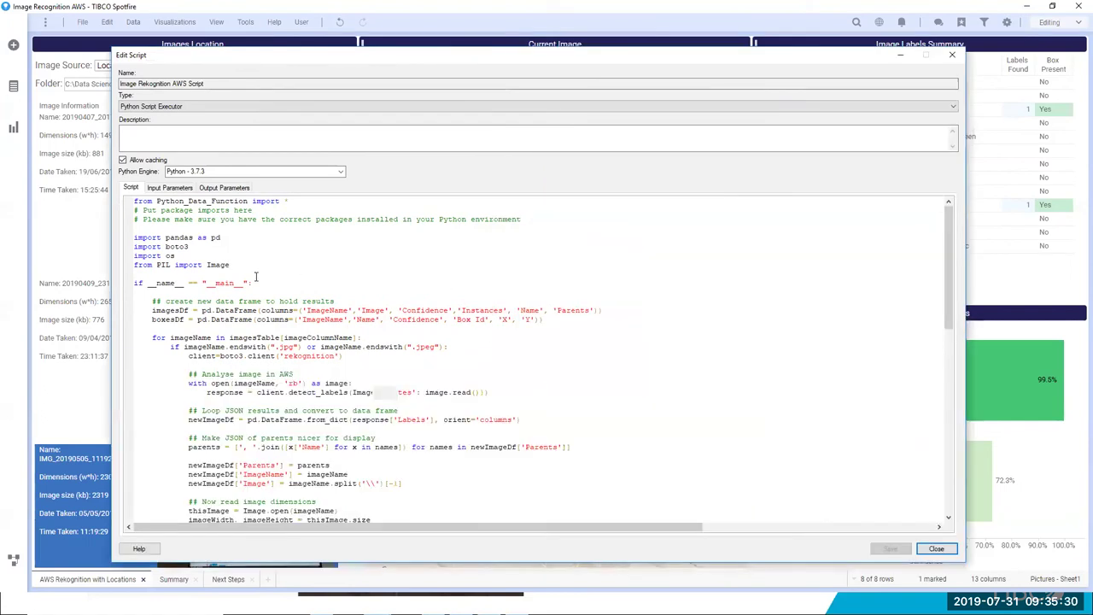
Examine the package imports at the start of the AWS script, highlighting the pandas to PIL lines and boto3.
left_click_drag(230, 265, 134, 239)
double_click(190, 248)
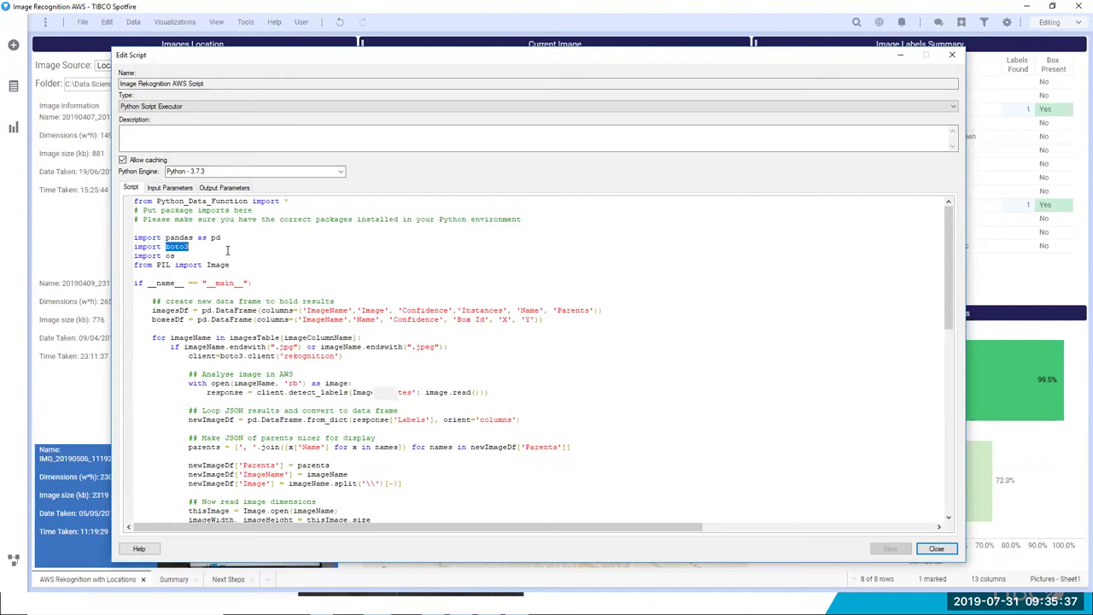
left_click(189, 248)
left_click_drag(190, 248, 164, 248)
left_click(200, 252)
scroll(320, 227, "down", 3)
scroll(353, 302, "up", 1)
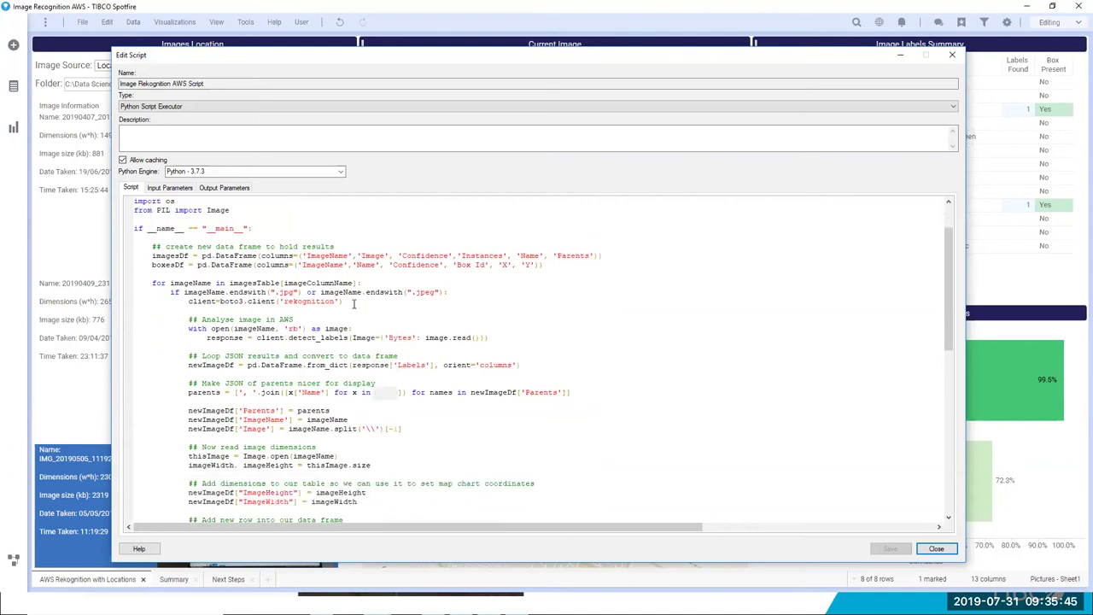
Examine the script's loop over imagesTable[imageColumnName] and the boto3 rekognition client line, highlighting each.
left_click_drag(372, 282, 213, 275)
left_click_drag(141, 275, 150, 281)
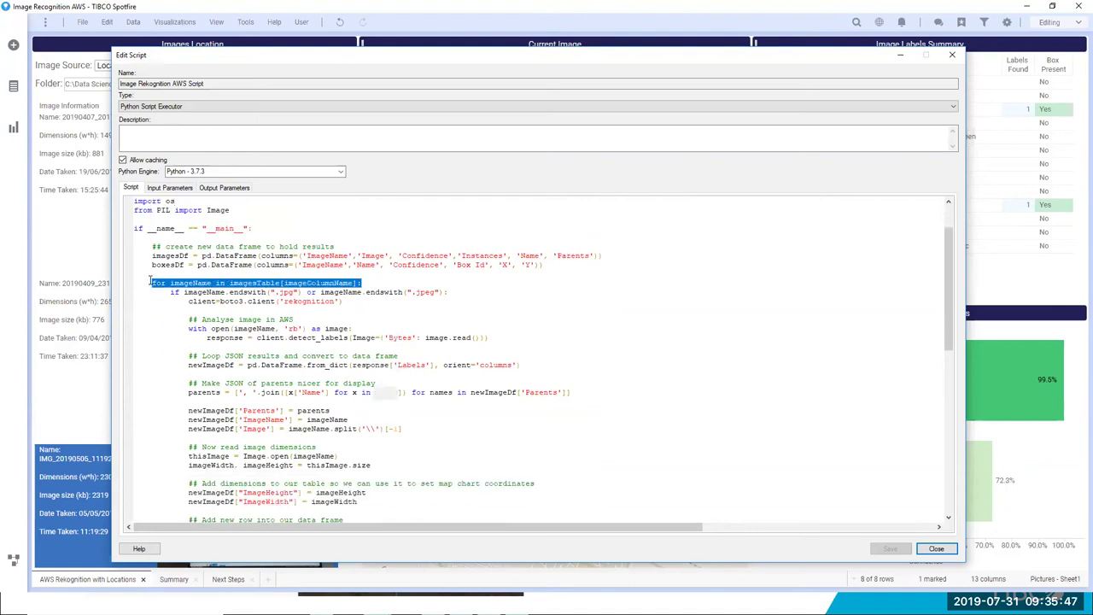
left_click(335, 303)
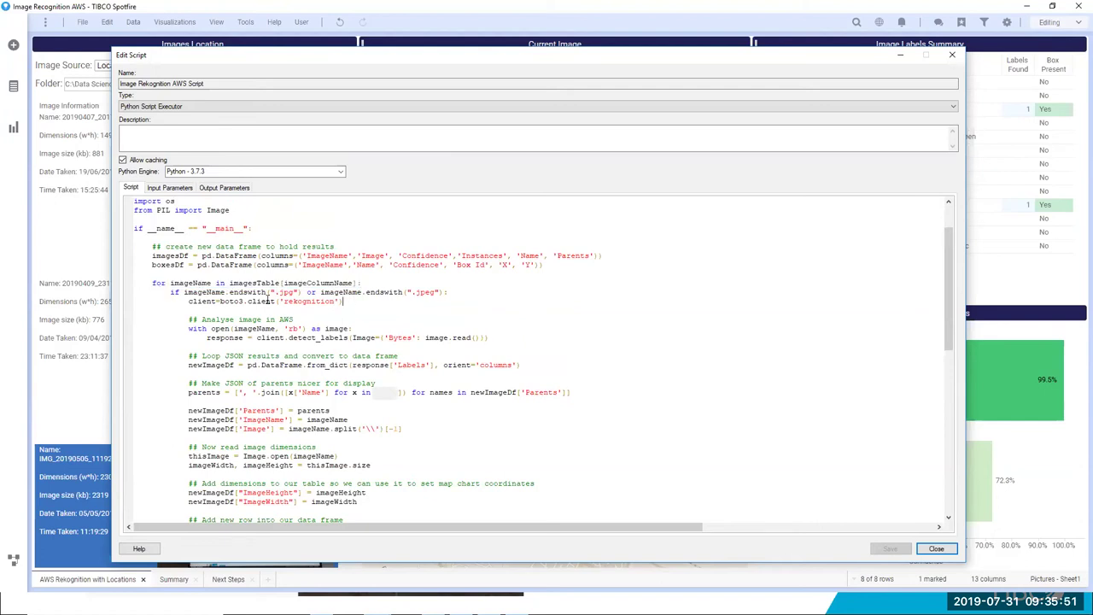
left_click_drag(352, 302, 187, 302)
double_click(298, 303)
left_click(356, 301)
Examine the Analyse image in AWS block, highlighting the detect_labels call and the code from the image loop to the response line.
scroll(378, 296, "down", 1)
left_click_drag(492, 310, 126, 294)
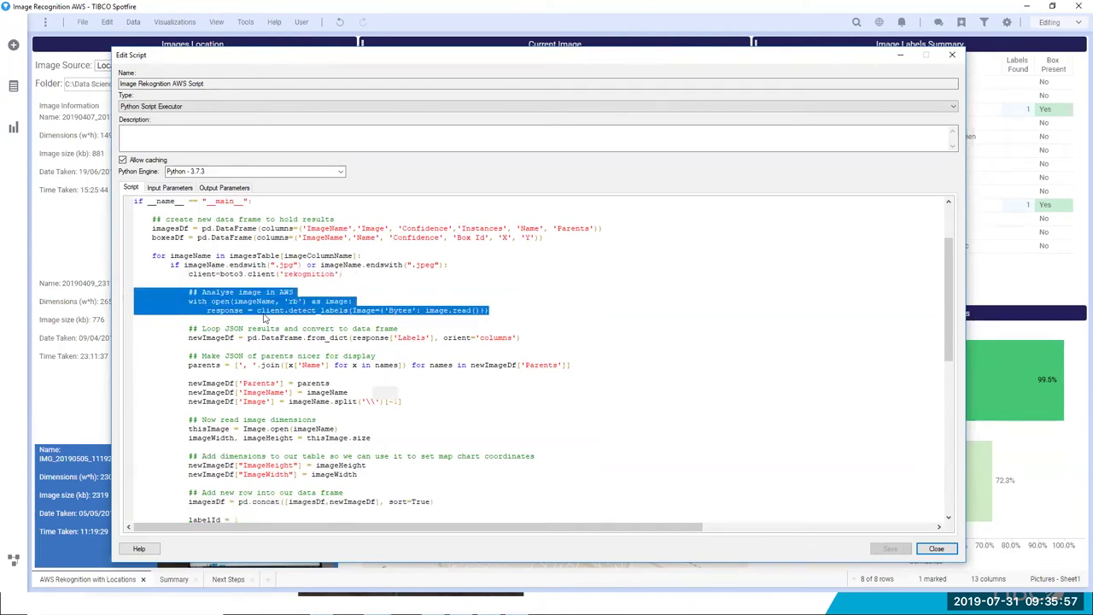
left_click(296, 319)
double_click(307, 311)
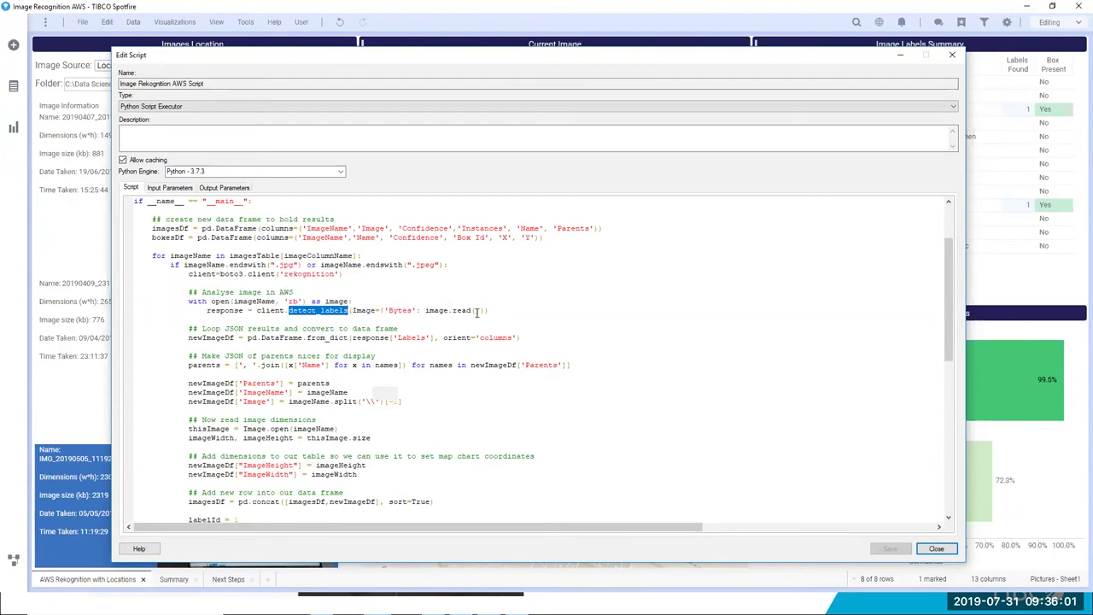
left_click_drag(480, 312, 105, 251)
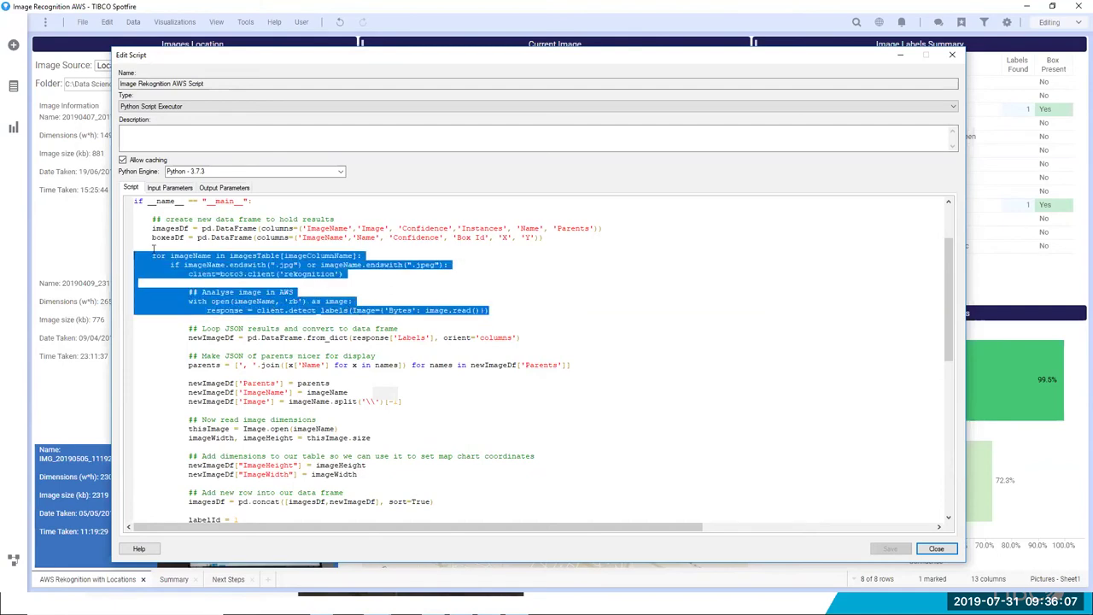
left_click(381, 294)
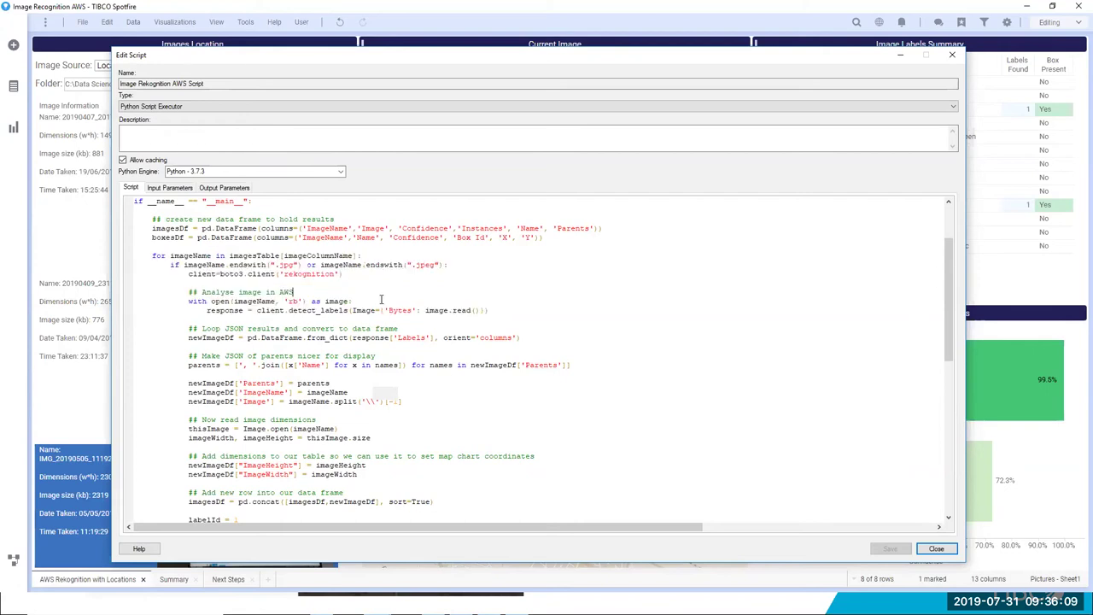
Examine the code from the JSON results conversion to adding the new row to the data frame.
scroll(376, 299, "down", 2)
left_click_drag(188, 273, 516, 443)
left_click(456, 346)
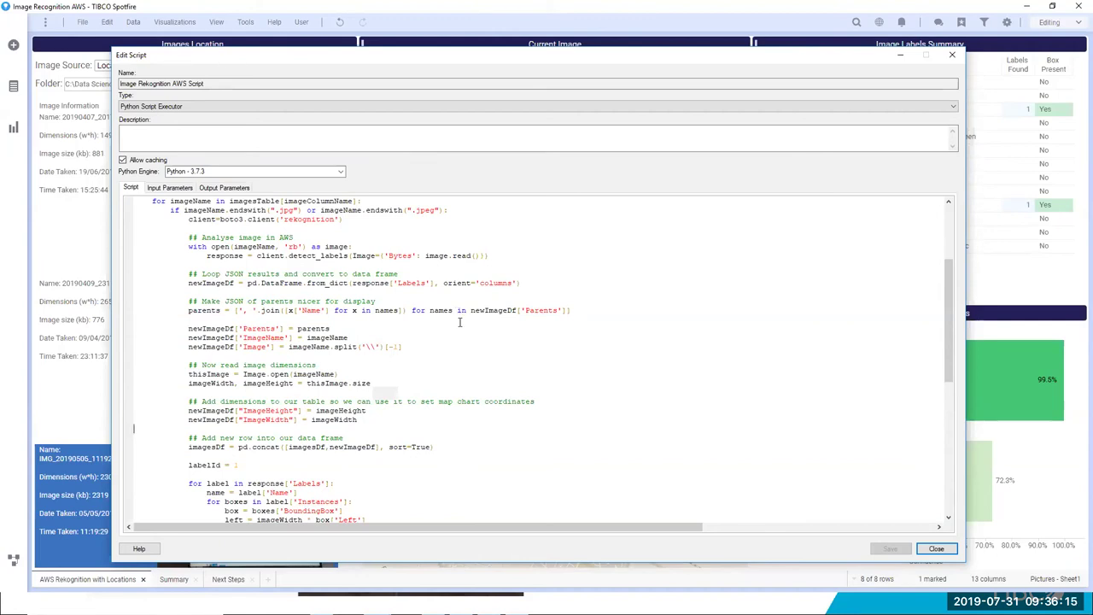
Examine the bounding box code, highlighting pointsX, pointsY and newBoxesDf, and close the script and data function dialogs.
scroll(459, 322, "down", 12)
scroll(463, 318, "up", 2)
scroll(443, 372, "up", 1)
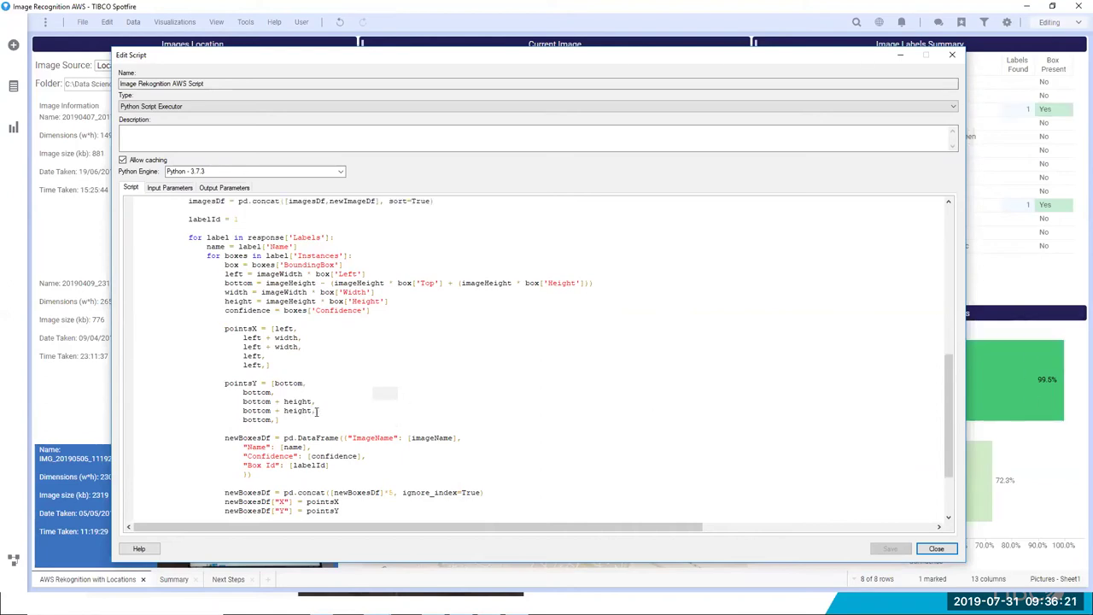
left_click_drag(253, 475, 118, 332)
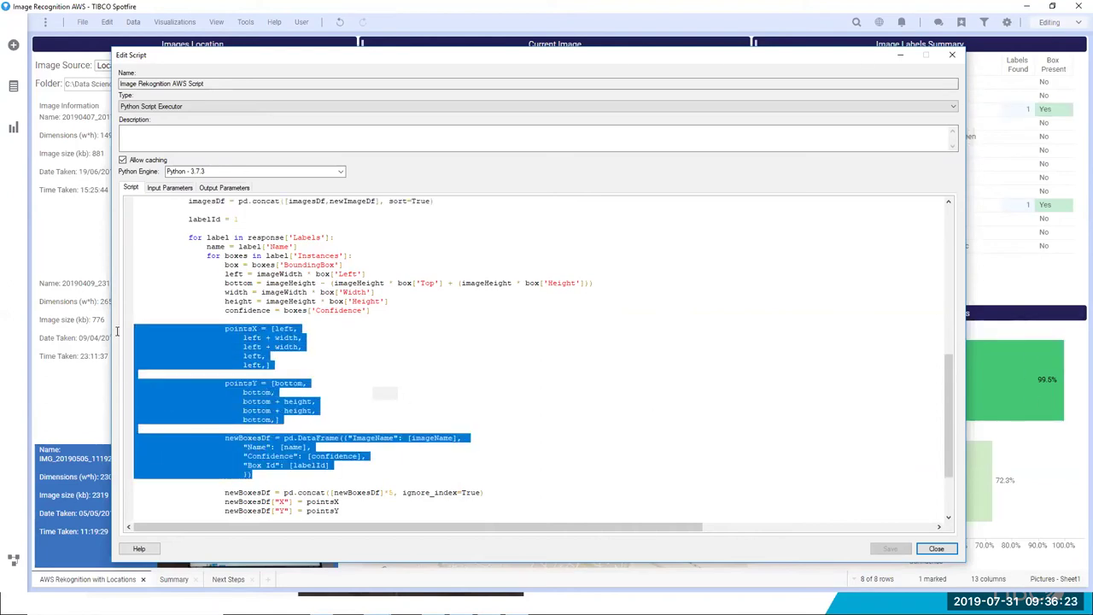
left_click(324, 350)
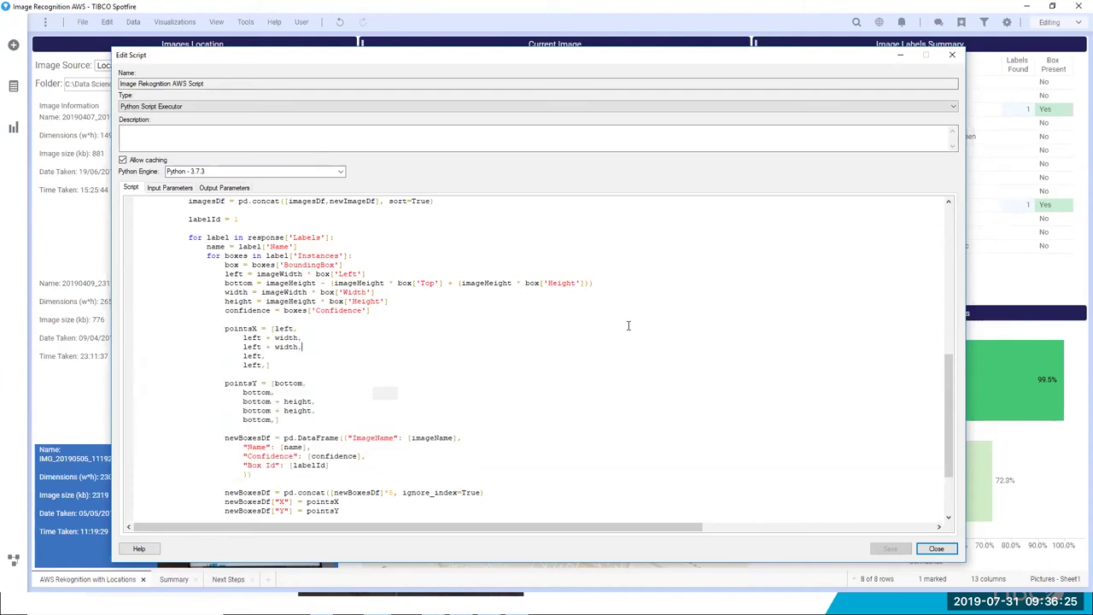
scroll(629, 325, "down", 2)
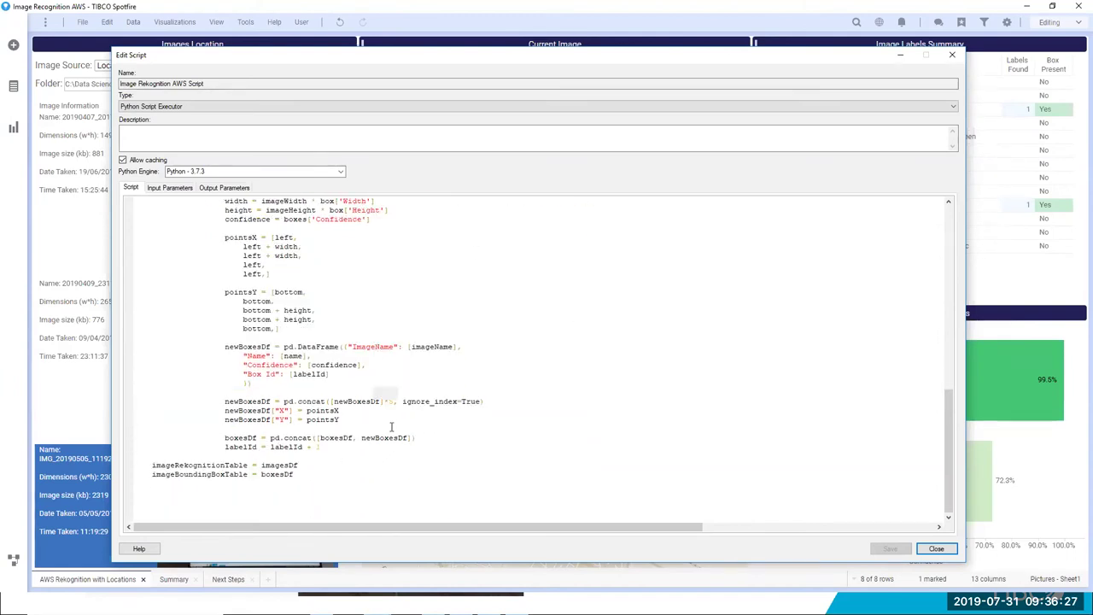
scroll(524, 376, "up", 2)
scroll(524, 375, "up", 2)
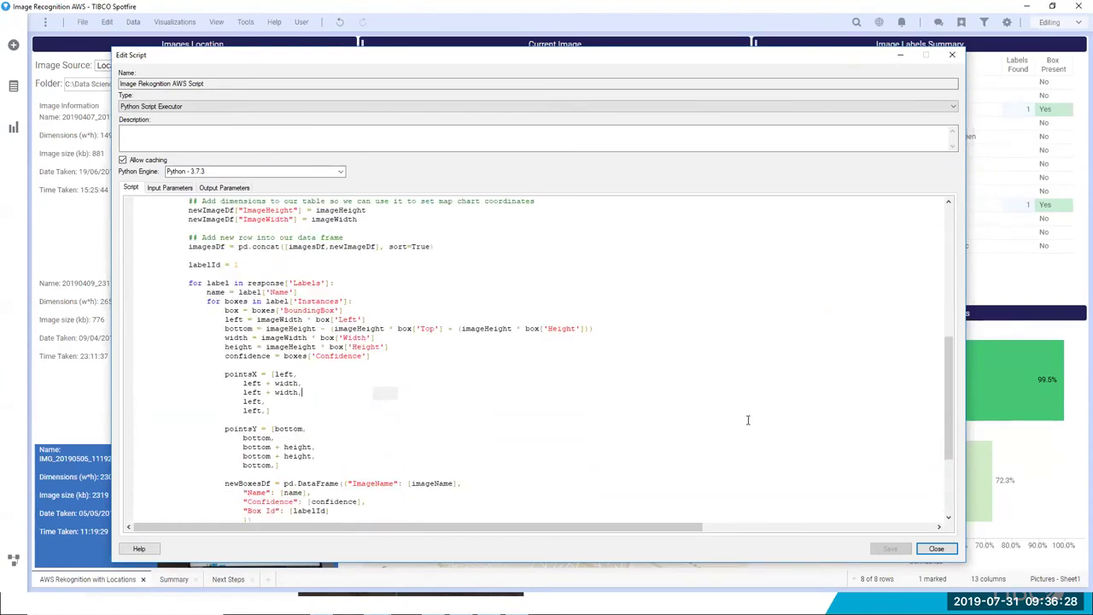
left_click(935, 548)
left_click(705, 415)
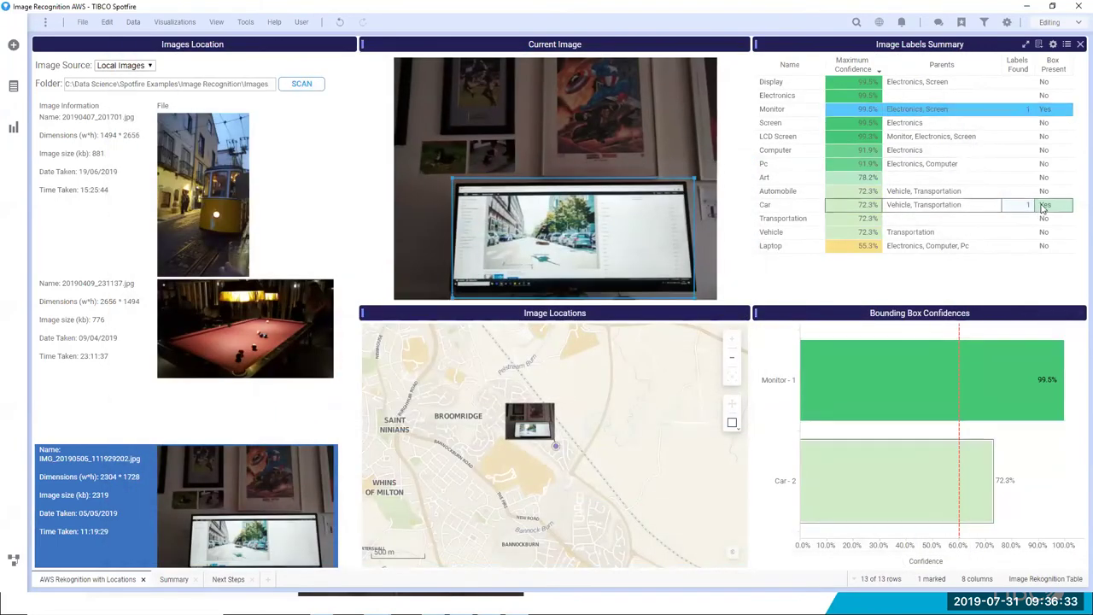
Mark the Car row and the Monitor row in the Image Labels Summary one after the other, and clear the marking.
left_click(841, 207)
left_click(867, 110)
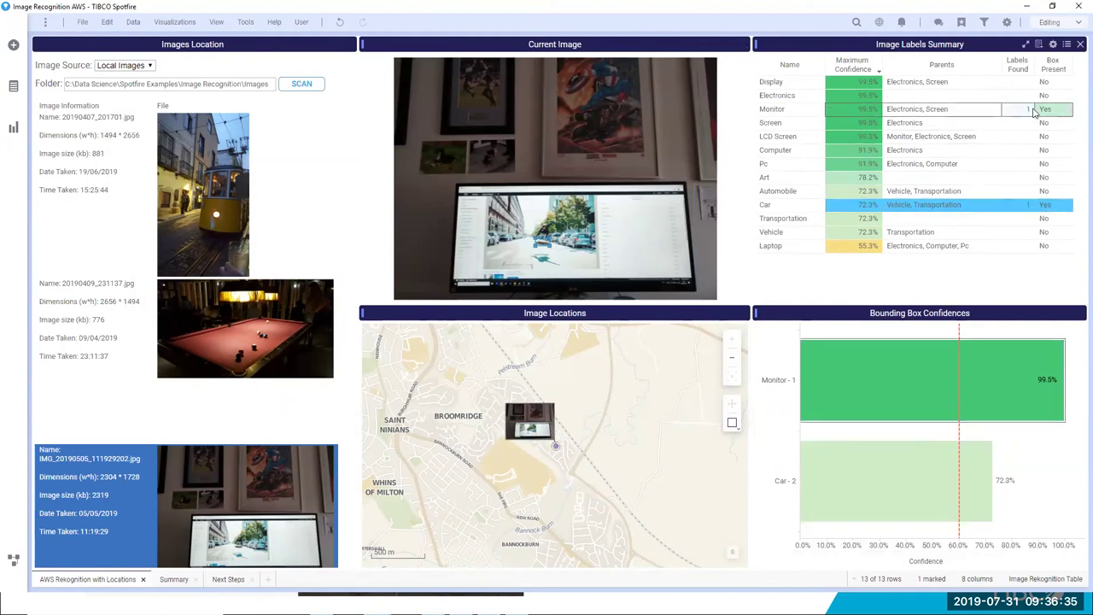
left_click(786, 267)
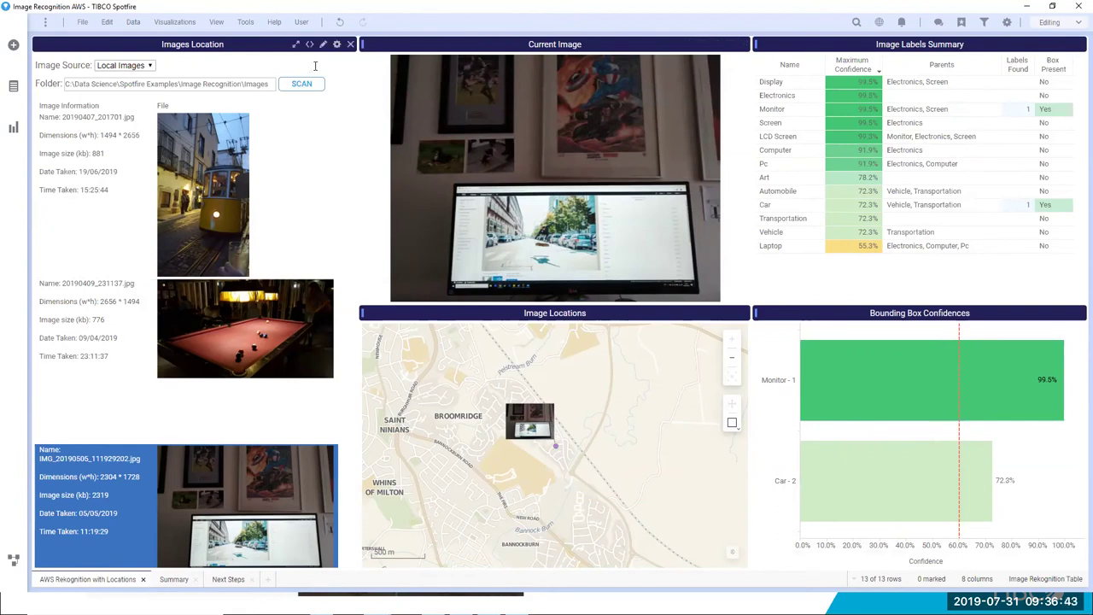
left_click(83, 23)
left_click(231, 53)
left_click(83, 22)
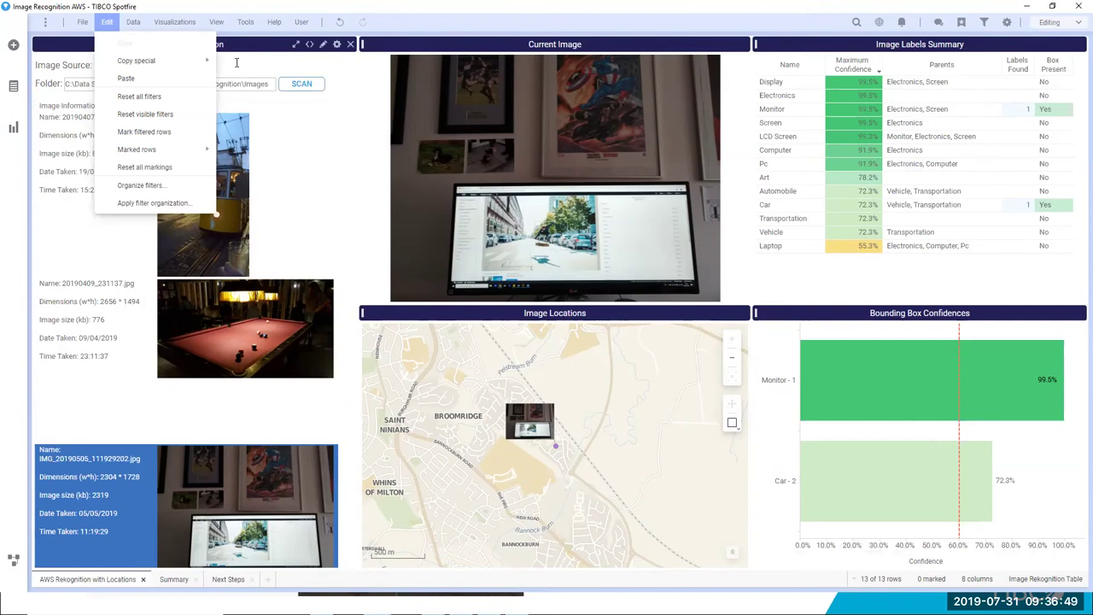
left_click(237, 62)
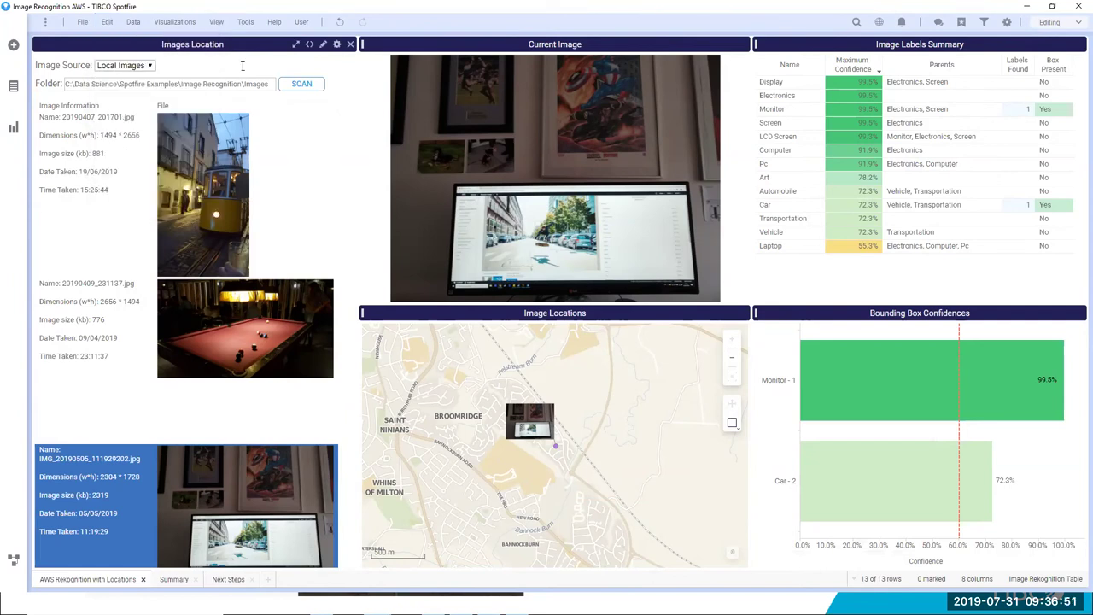
left_click(147, 66)
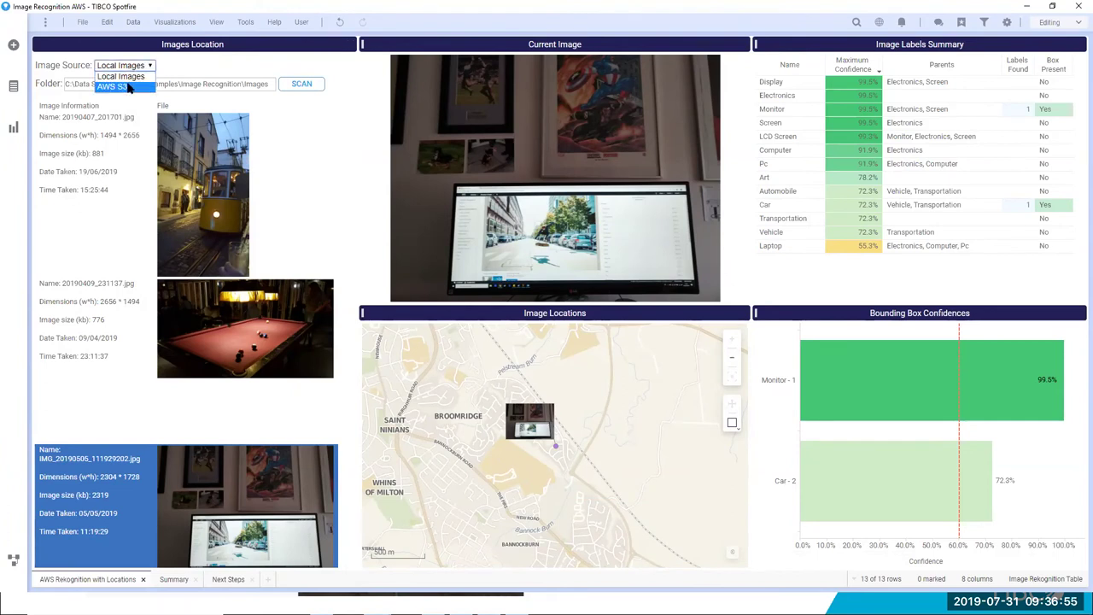
left_click(120, 76)
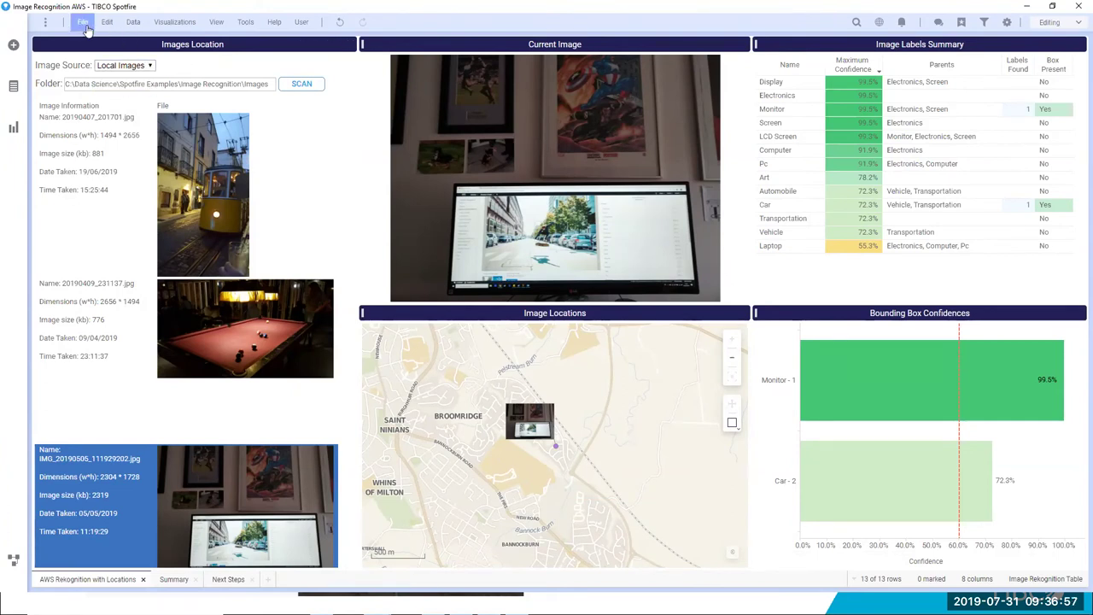
Reopen the Image Recognition AWS analysis from the recent analyses.
left_click(82, 21)
left_click(101, 47)
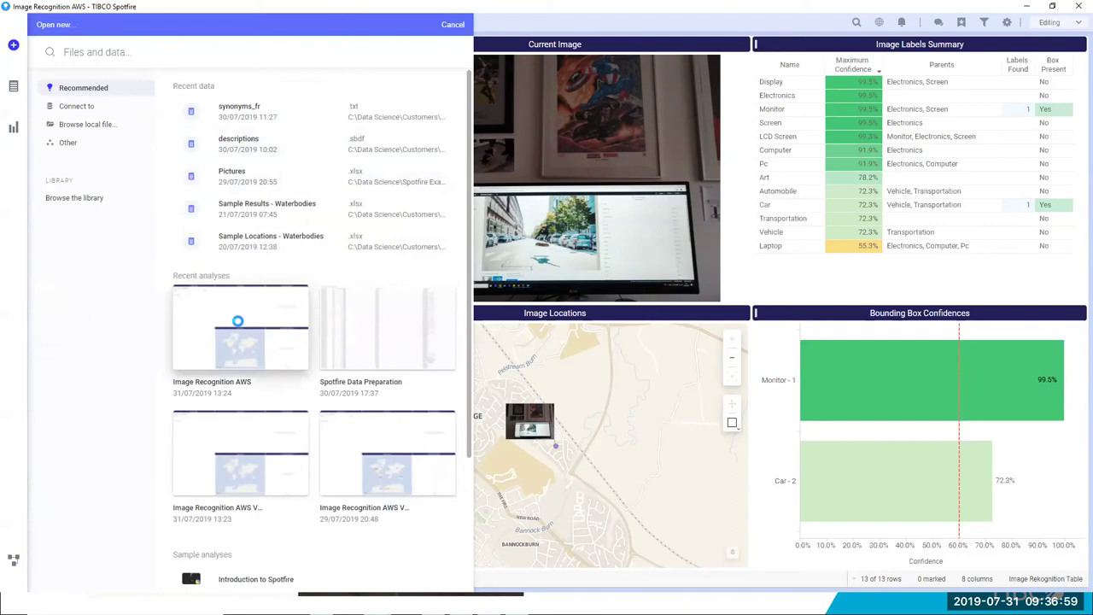
left_click(234, 319)
left_click(582, 342)
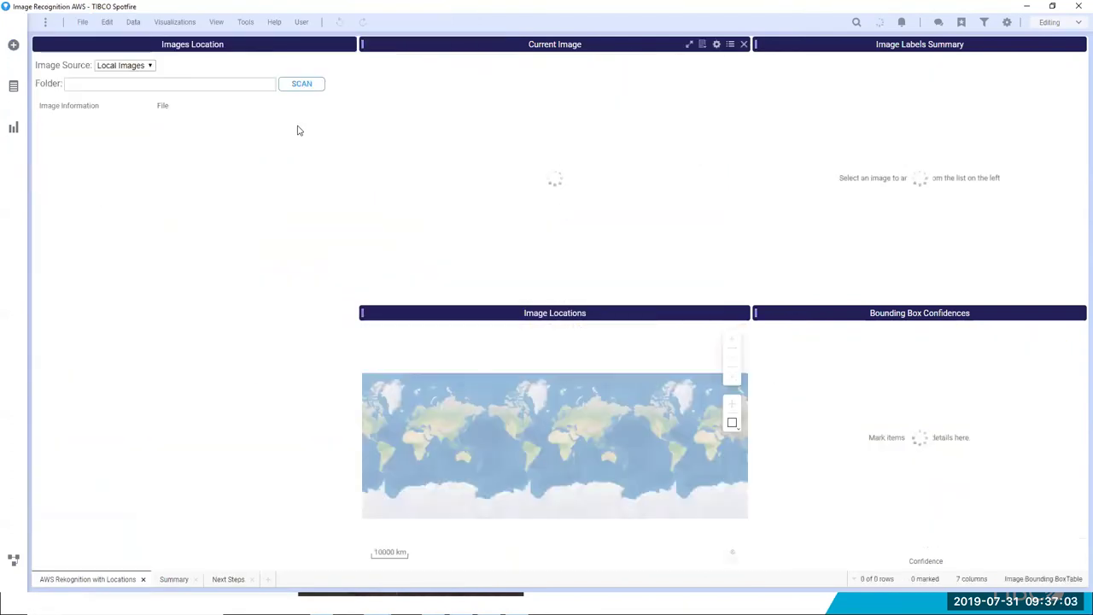
Set the image source to AWS S3, enter the bucket name spotfire-demo-images and read its images.
left_click(142, 66)
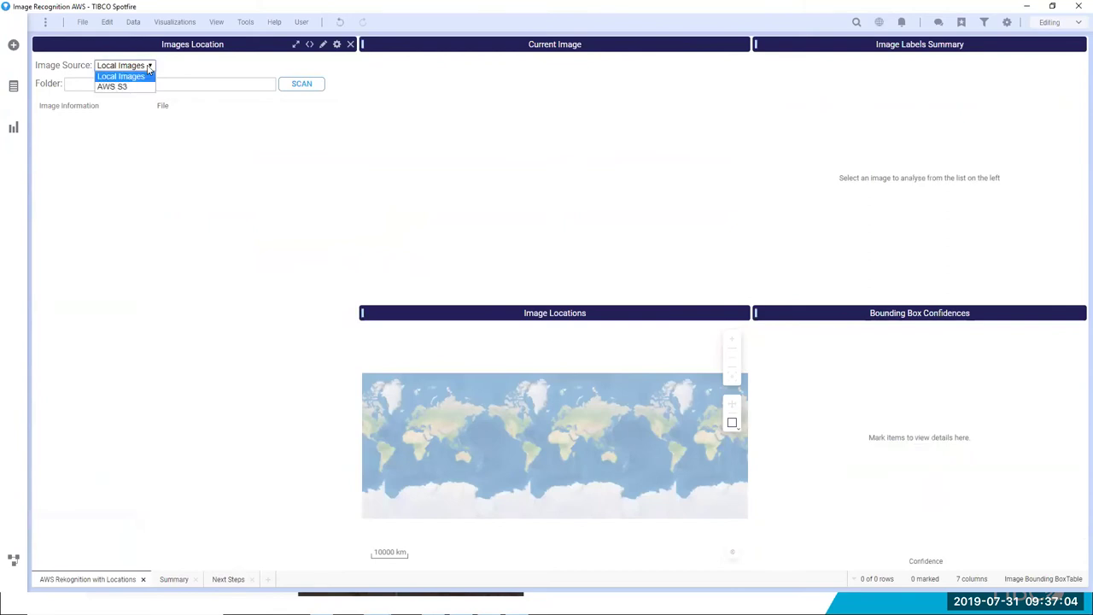
left_click(134, 85)
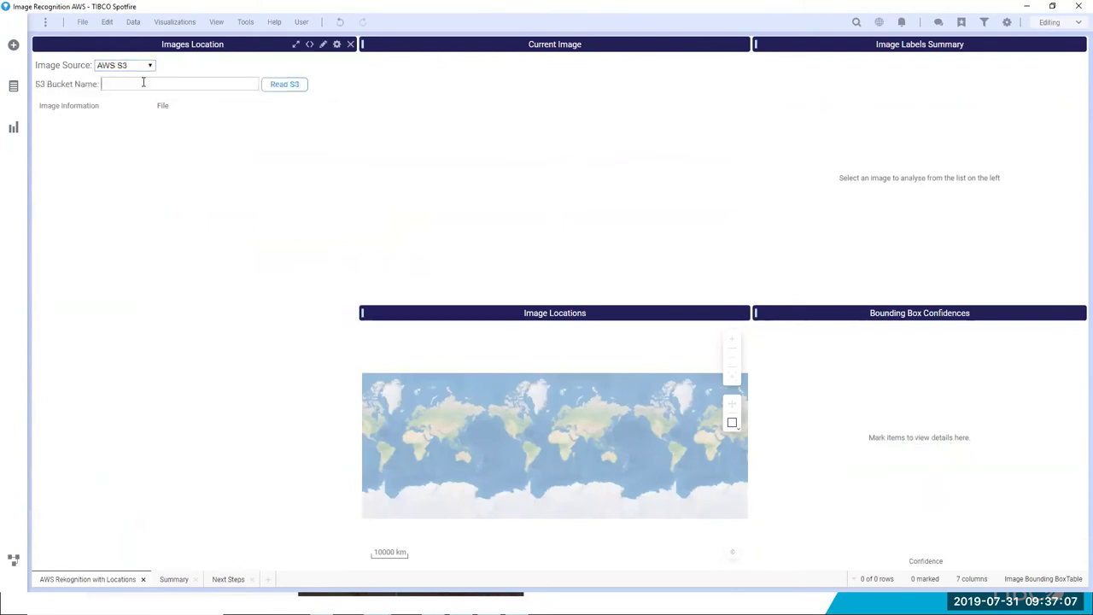
left_click(143, 82)
type("spotfire-demo-images")
left_click(287, 85)
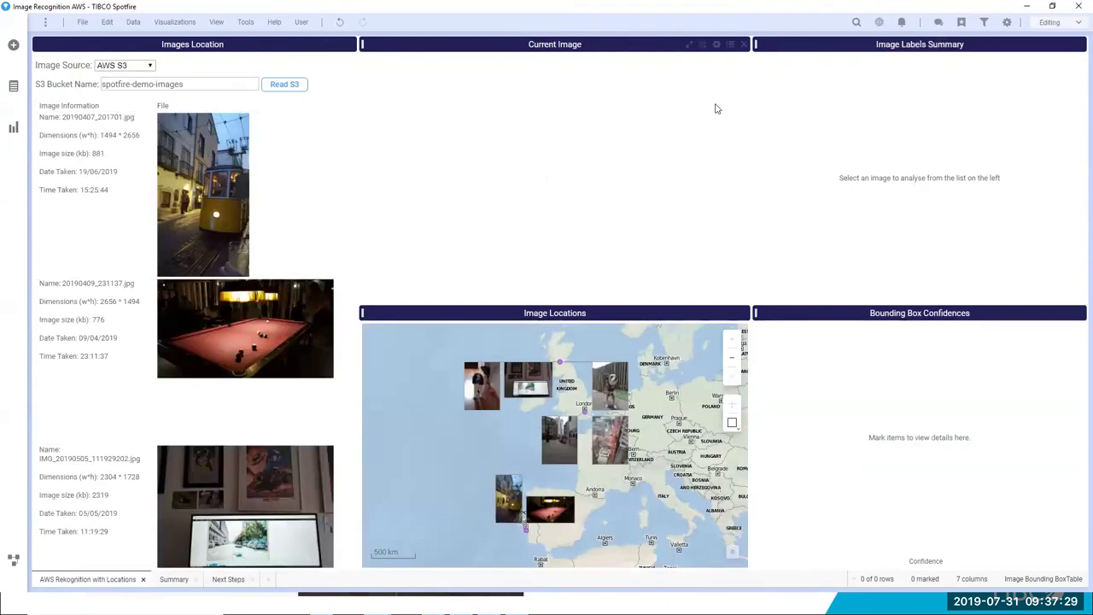
Analyse the pool table image 20190409_231137.jpg and mark the Person label to show its bounding boxes.
left_click(262, 340)
left_click(262, 335)
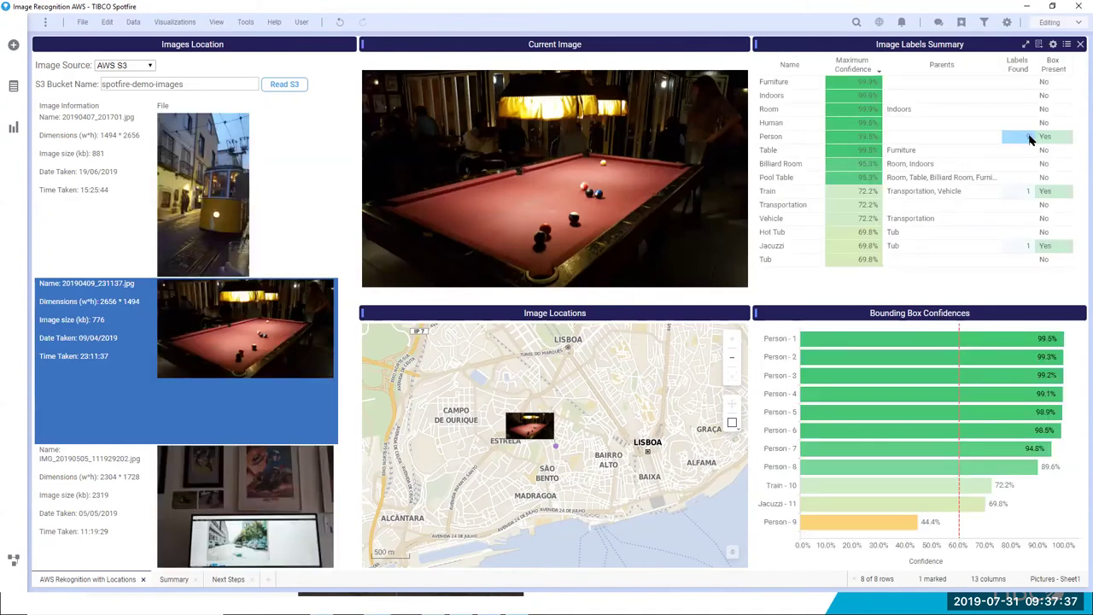
left_click(1030, 139)
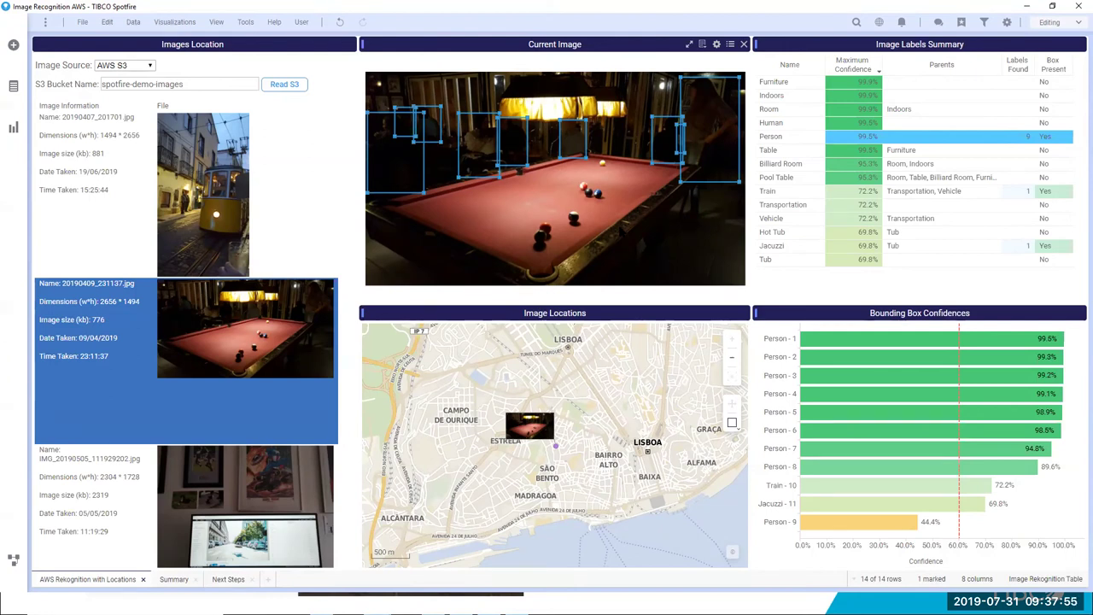
Switch to the 2019-07-31 TIBCO Analytics Meetup presentation and advance past the Image Recognition Models slide.
key("alt+Tab")
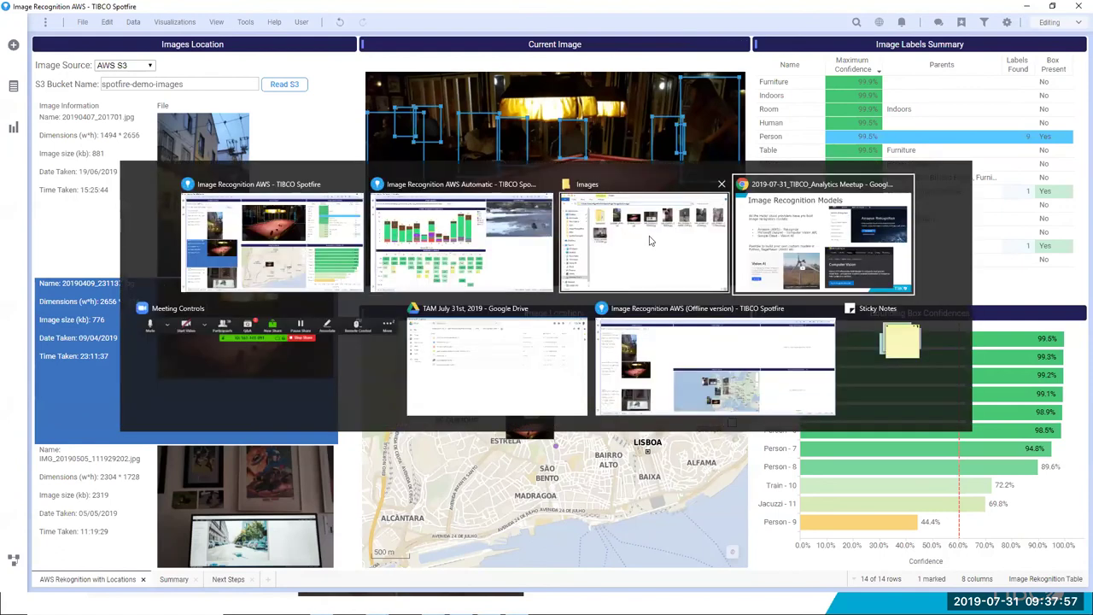
key("alt+Tab")
key("alt+Tab")
key("alt+Tab")
key("alt+Tab")
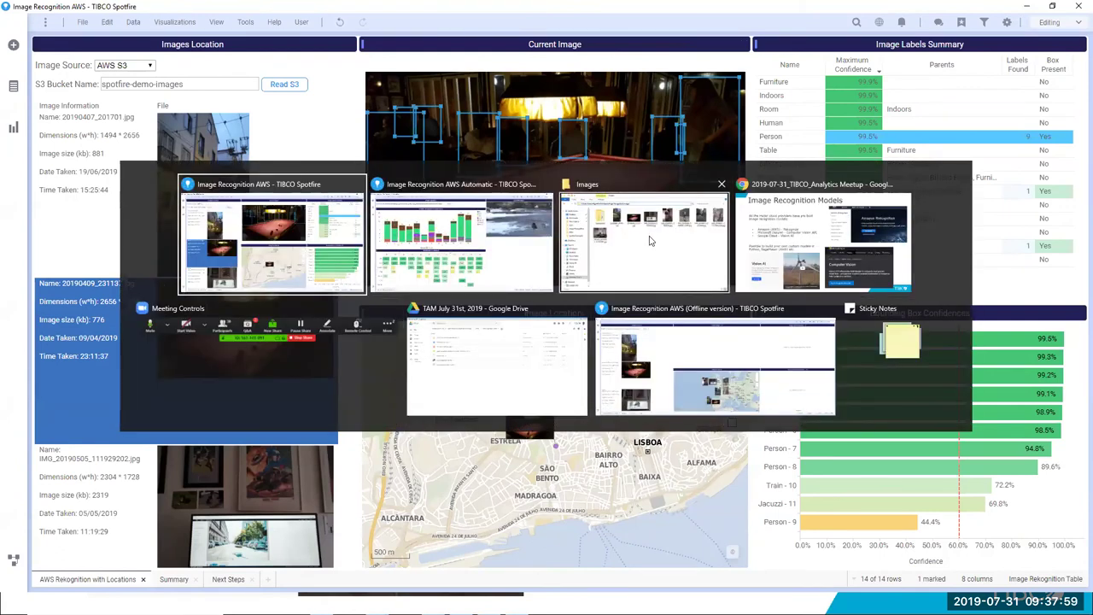
key("alt+Tab")
key("alt+Tab")
key("alt+Tab")
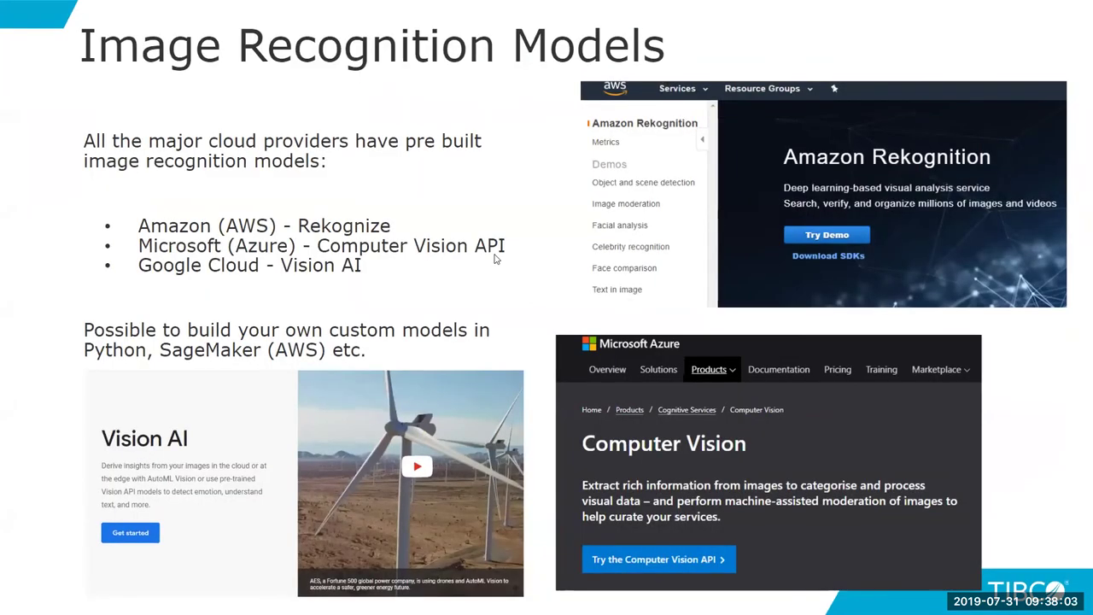
key("Right")
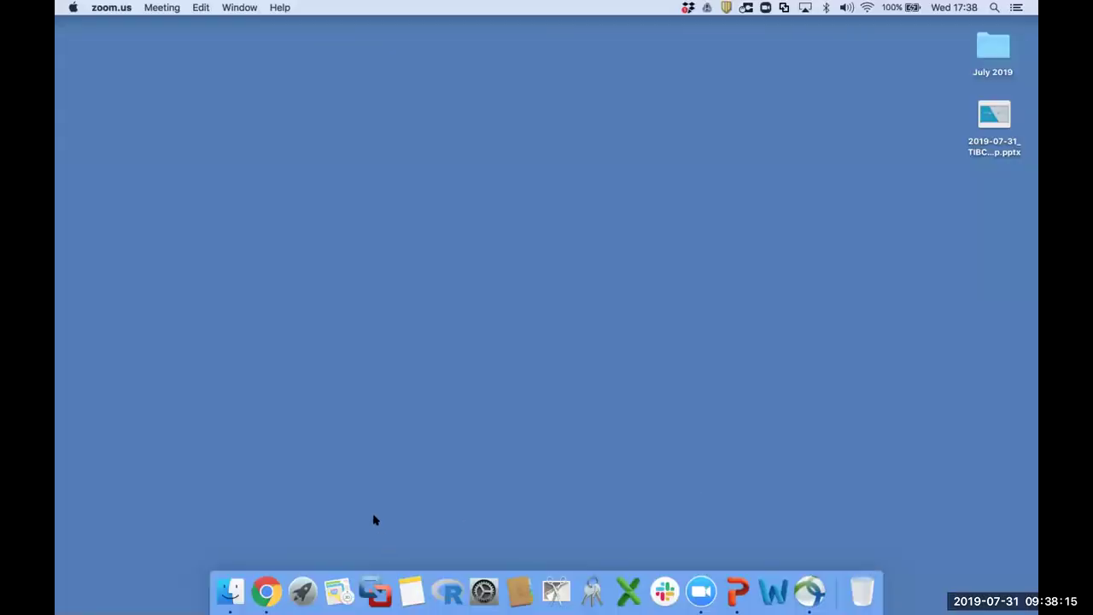
Switch to PowerPoint with the TIBCO Analytics Meetup deck at the TIBCO Community Update slide.
key("cmd+Tab")
key("super+Tab")
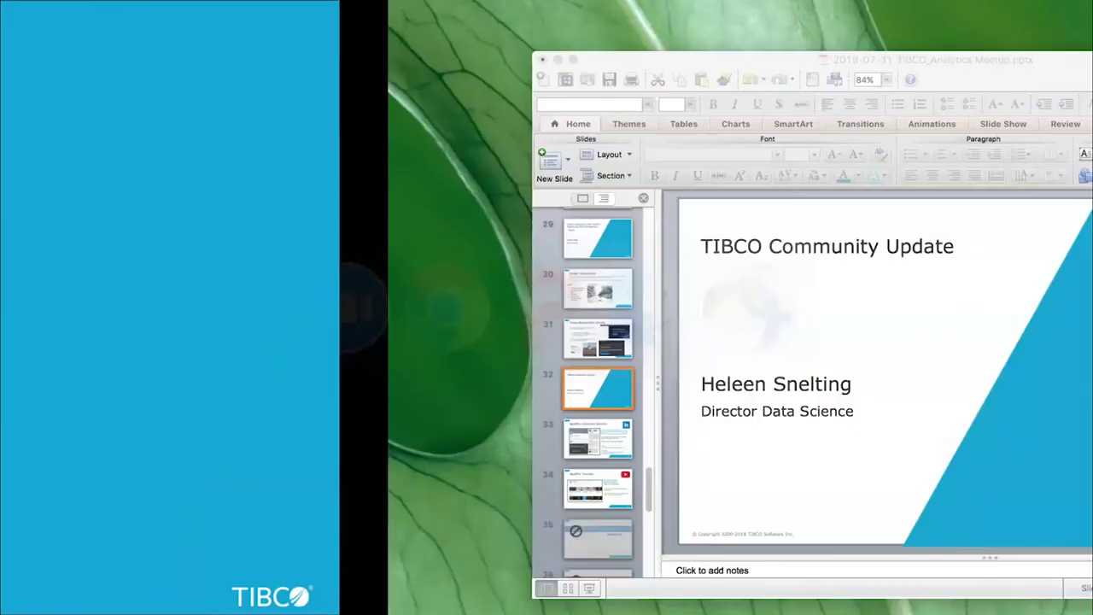